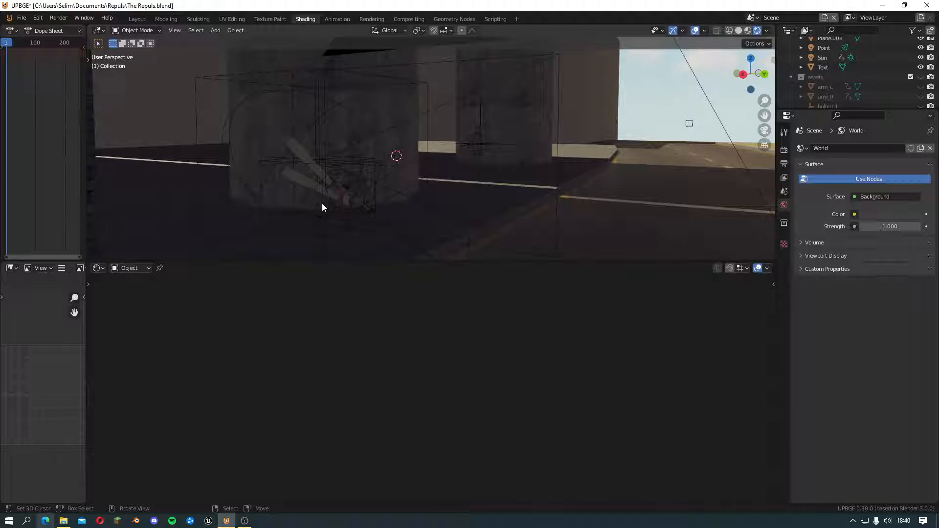
Add a plane at the 3D cursor on the dark ground and isolate it in local view
{"action": "middle_click_drag", "start_coordinate": [321, 204], "coordinate": [375, 212]}
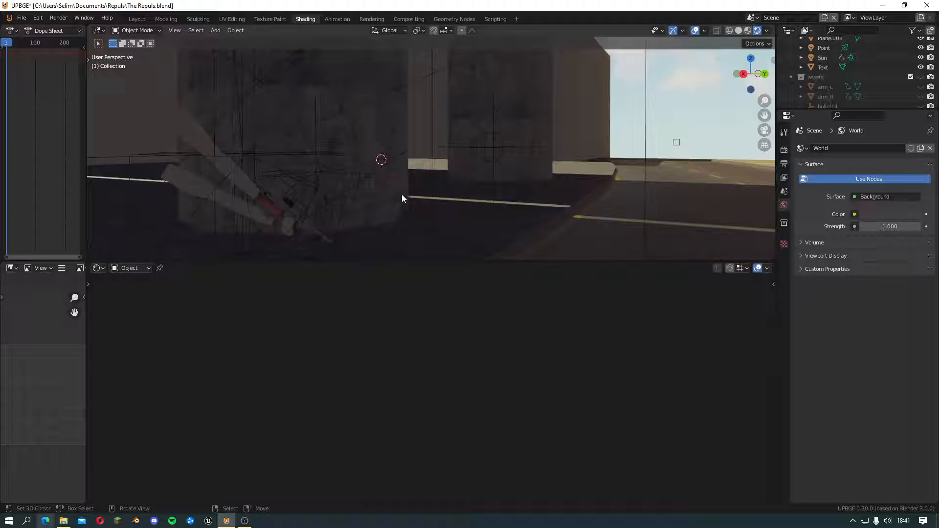
{"action": "mouse_move", "coordinate": [406, 178]}
{"action": "middle_mouse_down"}
{"action": "mouse_move", "coordinate": [379, 189]}
{"action": "mouse_move", "coordinate": [404, 168]}
{"action": "mouse_move", "coordinate": [388, 178]}
{"action": "mouse_move", "coordinate": [352, 163]}
{"action": "mouse_move", "coordinate": [384, 159]}
{"action": "mouse_move", "coordinate": [402, 173]}
{"action": "middle_mouse_up"}
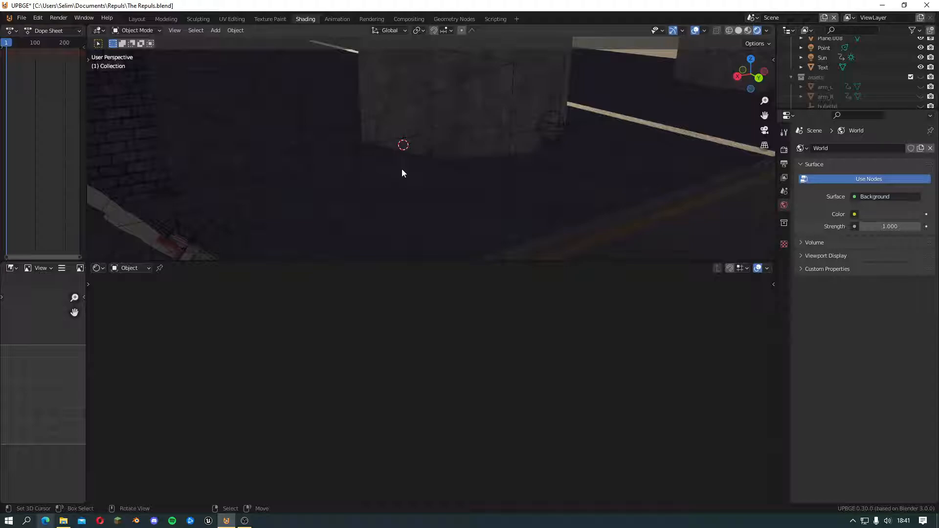
{"action": "middle_click_drag", "start_coordinate": [402, 172], "coordinate": [462, 174]}
{"action": "key", "text": "shift+a"}
{"action": "mouse_move", "coordinate": [462, 174]}
{"action": "left_click", "coordinate": [491, 176]}
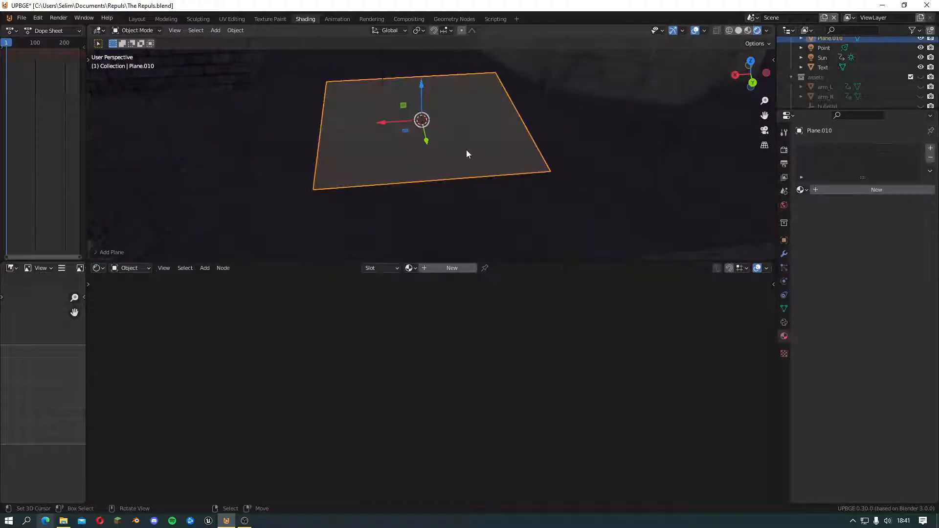
{"action": "key", "text": "KP_Divide"}
{"action": "middle_click_drag", "start_coordinate": [465, 184], "coordinate": [466, 169]}
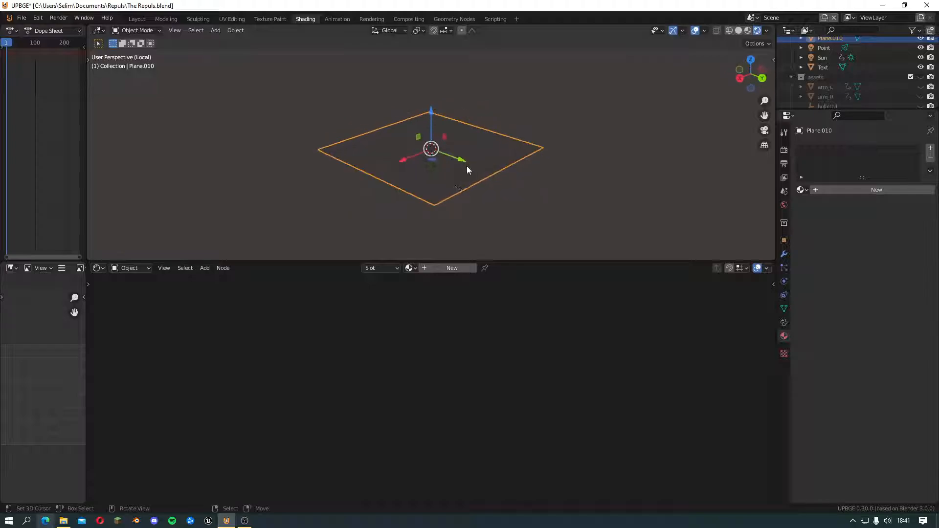
Create a new material for the plane and delete its Principled BSDF node
{"action": "left_click", "coordinate": [446, 268]}
{"action": "scroll", "coordinate": [420, 379], "scroll_direction": "down", "scroll_amount": 1}
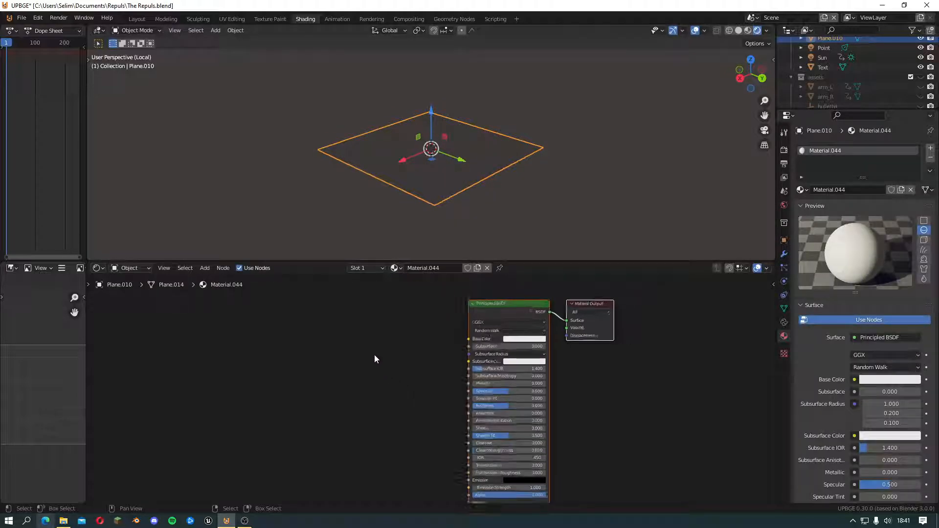
{"action": "middle_click_drag", "start_coordinate": [375, 354], "coordinate": [416, 371]}
{"action": "key", "text": "shift+a"}
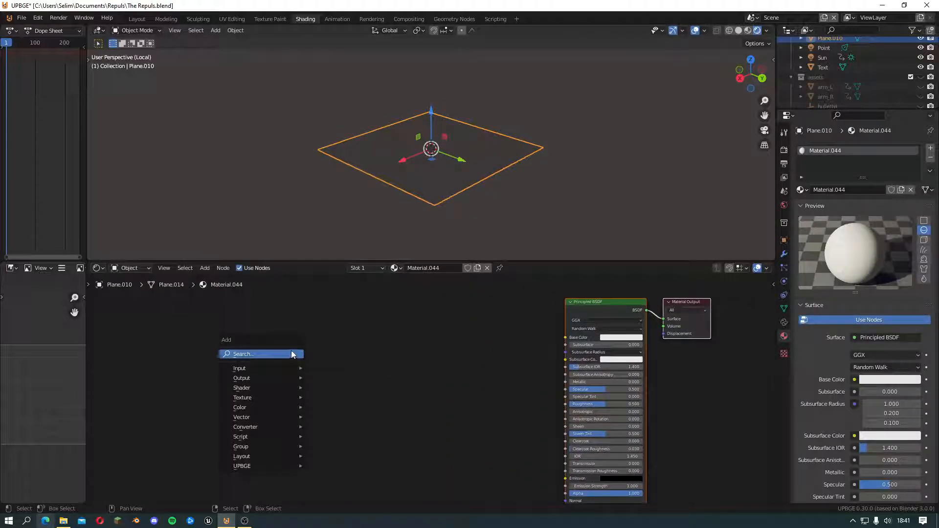
{"action": "middle_click_drag", "start_coordinate": [489, 331], "coordinate": [447, 336]}
{"action": "left_click", "coordinate": [514, 306]}
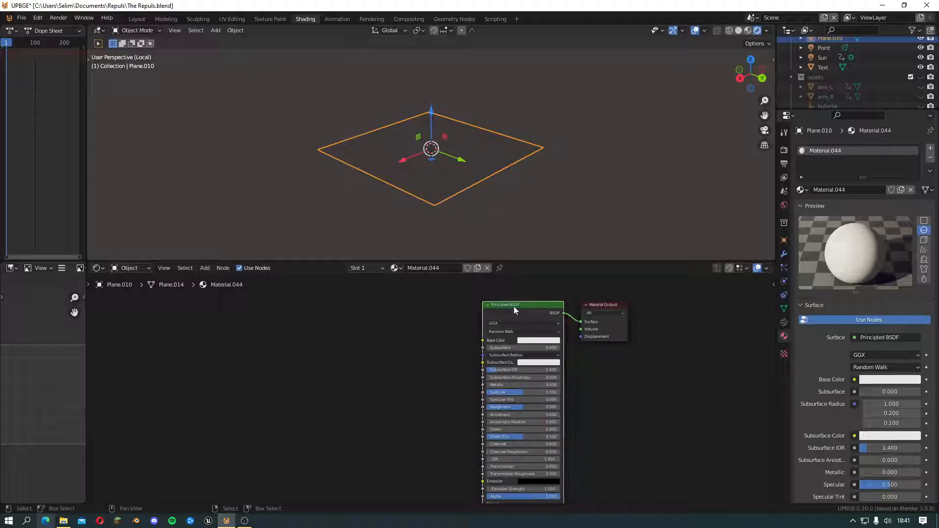
{"action": "key", "text": "x"}
Add a Voronoi Texture node and connect its Color output to the Material Output's Surface
{"action": "scroll", "coordinate": [494, 348], "scroll_direction": "up", "scroll_amount": 1}
{"action": "key", "text": "shift+a"}
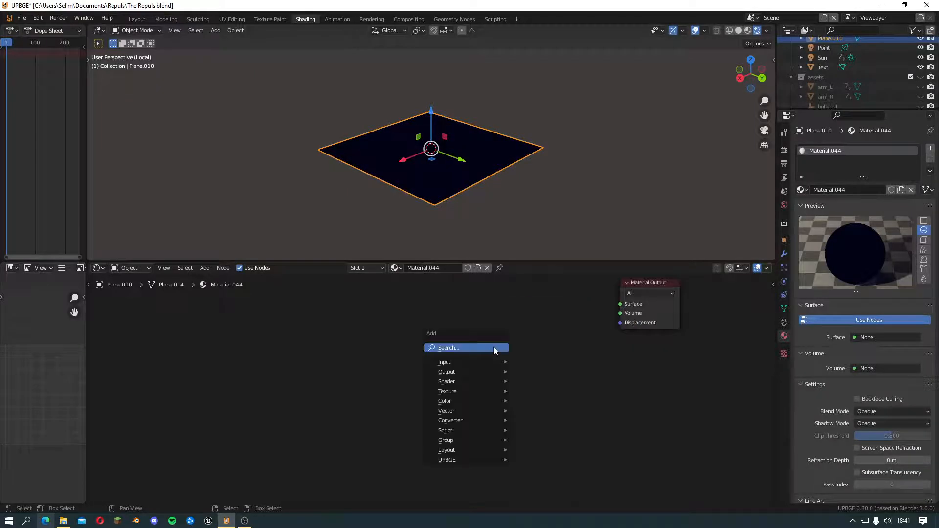
{"action": "mouse_move", "coordinate": [470, 391]}
{"action": "left_click", "coordinate": [534, 373]}
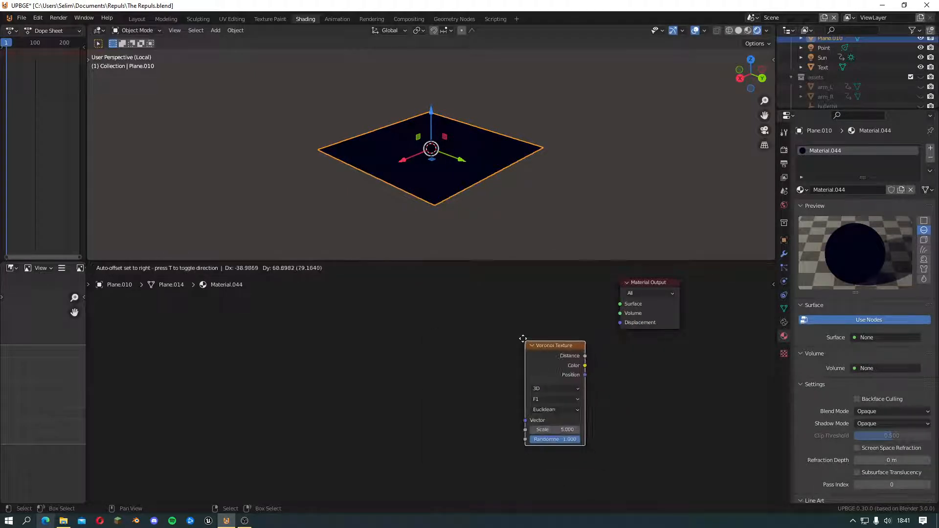
{"action": "left_click", "coordinate": [480, 292]}
{"action": "middle_click_drag", "start_coordinate": [565, 318], "coordinate": [500, 369]}
{"action": "scroll", "coordinate": [501, 368], "scroll_direction": "up", "scroll_amount": 2}
{"action": "left_click_drag", "start_coordinate": [490, 366], "coordinate": [579, 347]}
Set the Voronoi Texture to 2D and move the node closer to the Material Output
{"action": "scroll", "coordinate": [521, 424], "scroll_direction": "up", "scroll_amount": 1}
{"action": "scroll", "coordinate": [453, 388], "scroll_direction": "up", "scroll_amount": 1}
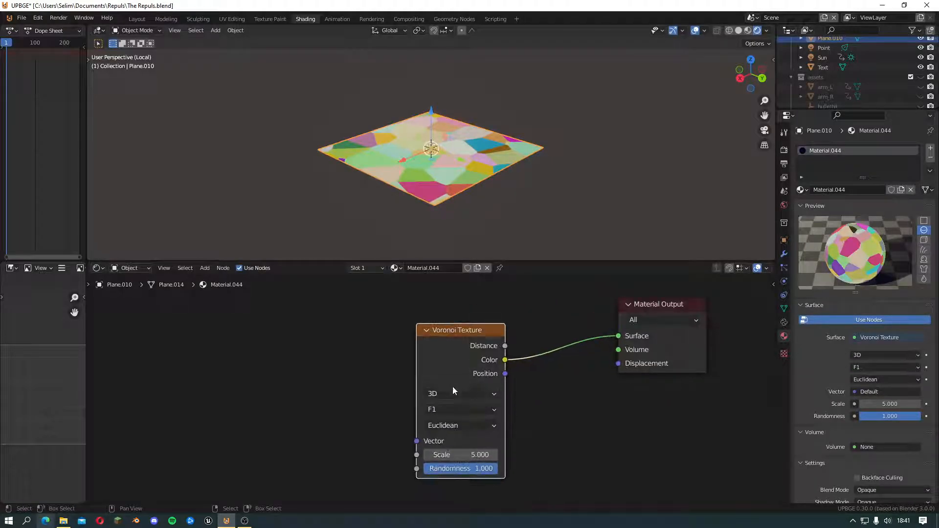
{"action": "left_click", "coordinate": [455, 392]}
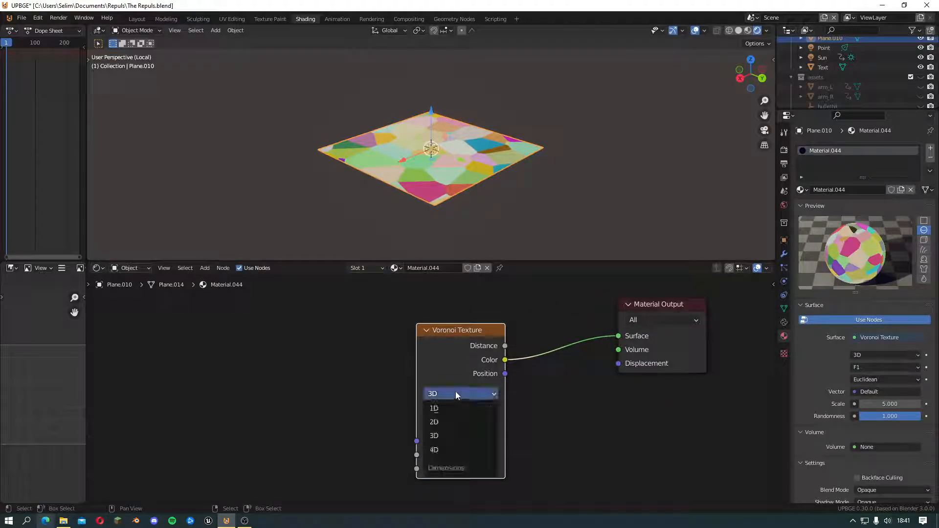
{"action": "left_click", "coordinate": [450, 421]}
{"action": "scroll", "coordinate": [338, 396], "scroll_direction": "down", "scroll_amount": 2}
{"action": "middle_click_drag", "start_coordinate": [437, 362], "coordinate": [492, 365]}
{"action": "left_click_drag", "start_coordinate": [493, 365], "coordinate": [525, 341]}
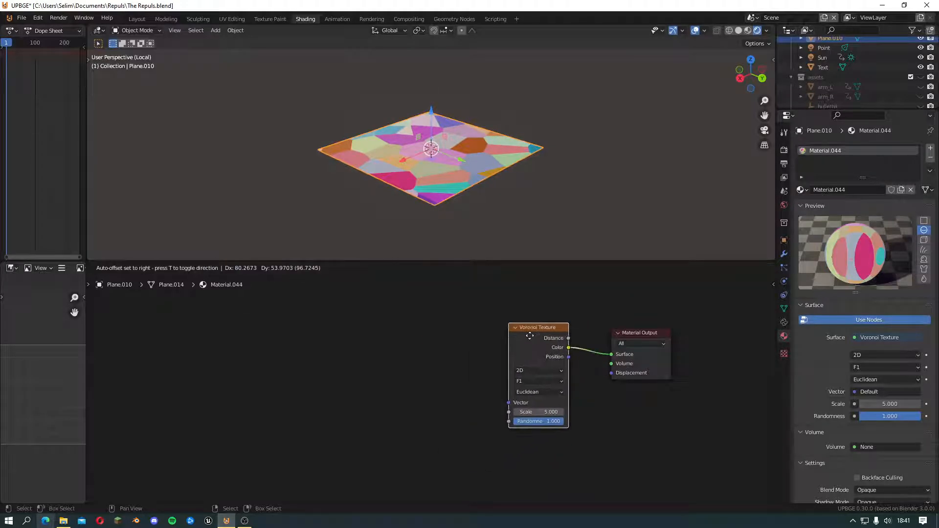
Add a Geometry node well ahead of the Voronoi Texture, leaving space between them
{"action": "scroll", "coordinate": [345, 380], "scroll_direction": "up", "scroll_amount": 1}
{"action": "middle_click_drag", "start_coordinate": [352, 379], "coordinate": [436, 394]}
{"action": "key", "text": "shift+a"}
{"action": "mouse_move", "coordinate": [420, 392]}
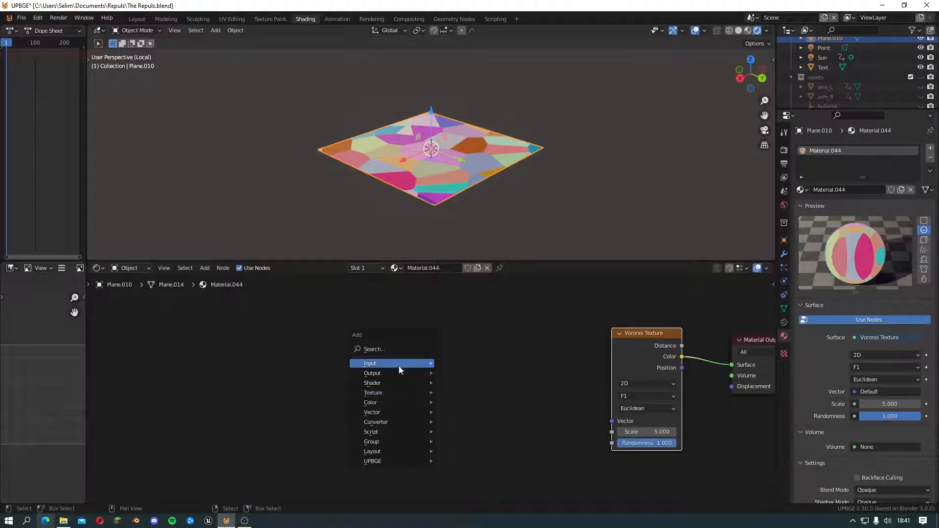
{"action": "mouse_move", "coordinate": [421, 364]}
{"action": "left_click", "coordinate": [485, 235]}
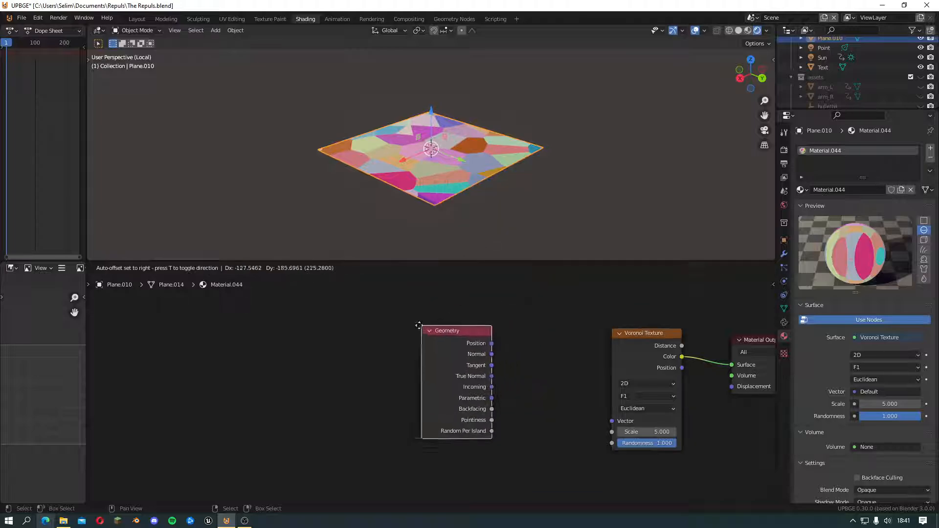
{"action": "left_click", "coordinate": [356, 316]}
Add a Mapping node between the Geometry and Voronoi Texture nodes
{"action": "middle_click_drag", "start_coordinate": [506, 347], "coordinate": [450, 356]}
{"action": "scroll", "coordinate": [450, 356], "scroll_direction": "up", "scroll_amount": 1}
{"action": "left_click_drag", "start_coordinate": [337, 331], "coordinate": [318, 339]}
{"action": "key", "text": "shift+a"}
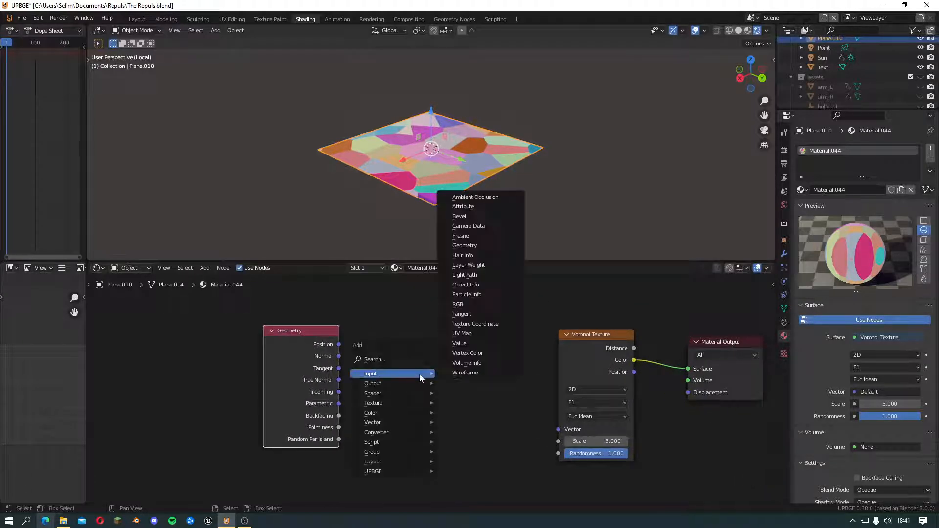
{"action": "mouse_move", "coordinate": [401, 415]}
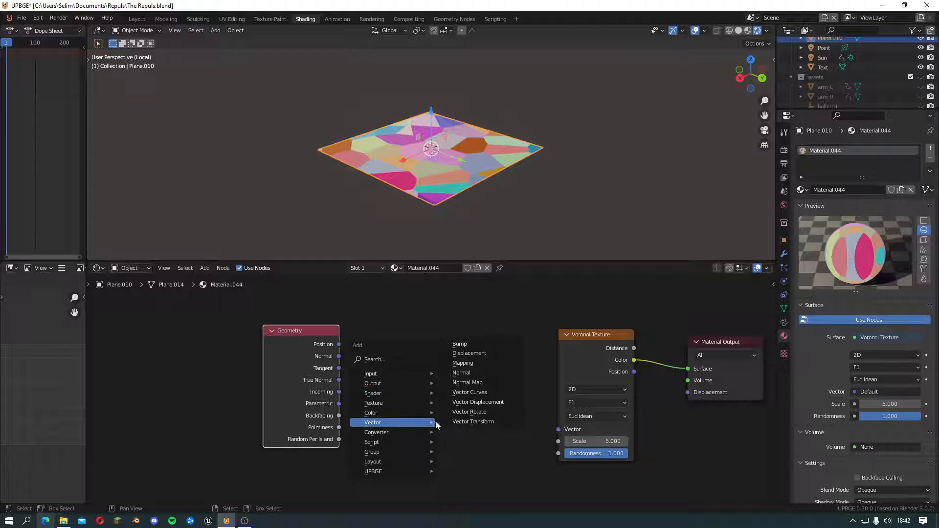
{"action": "left_click", "coordinate": [477, 364]}
{"action": "left_click", "coordinate": [413, 306]}
{"action": "middle_click_drag", "start_coordinate": [385, 367], "coordinate": [339, 354]}
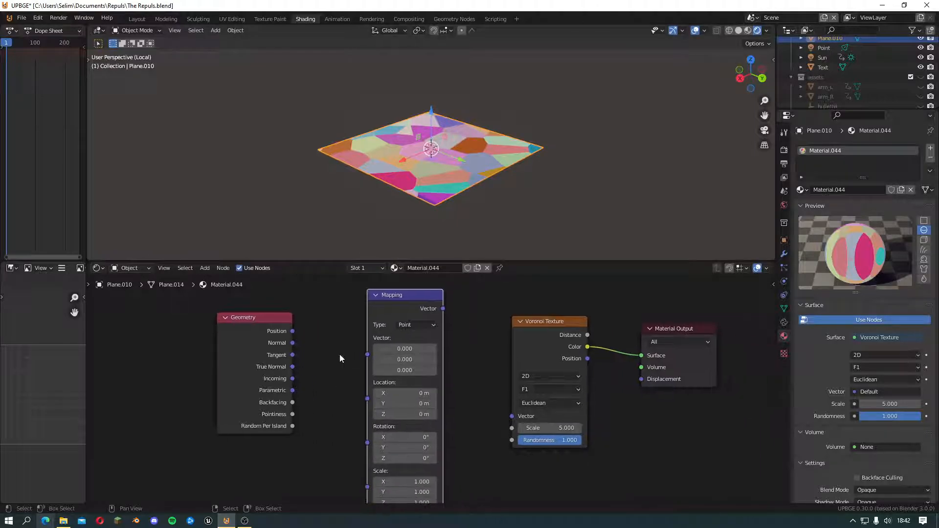
Connect the Geometry node's Incoming output to the Mapping node's Vector input
{"action": "scroll", "coordinate": [340, 354], "scroll_direction": "down", "scroll_amount": 1}
{"action": "scroll", "coordinate": [323, 360], "scroll_direction": "up", "scroll_amount": 1}
{"action": "left_click_drag", "start_coordinate": [293, 379], "coordinate": [366, 355]}
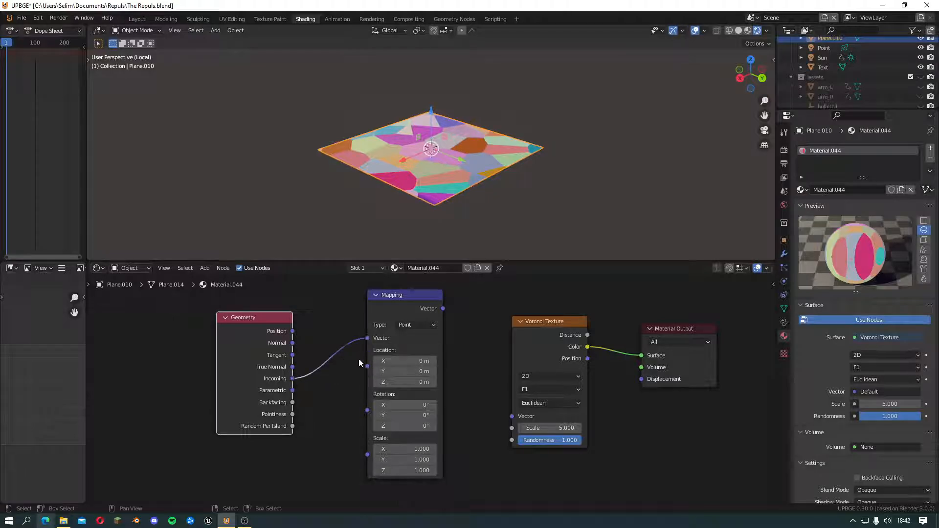
Add a Value node below the Geometry node and connect it to the Mapping node's Scale
{"action": "middle_click_drag", "start_coordinate": [348, 400], "coordinate": [373, 355]}
{"action": "key", "text": "shift+a"}
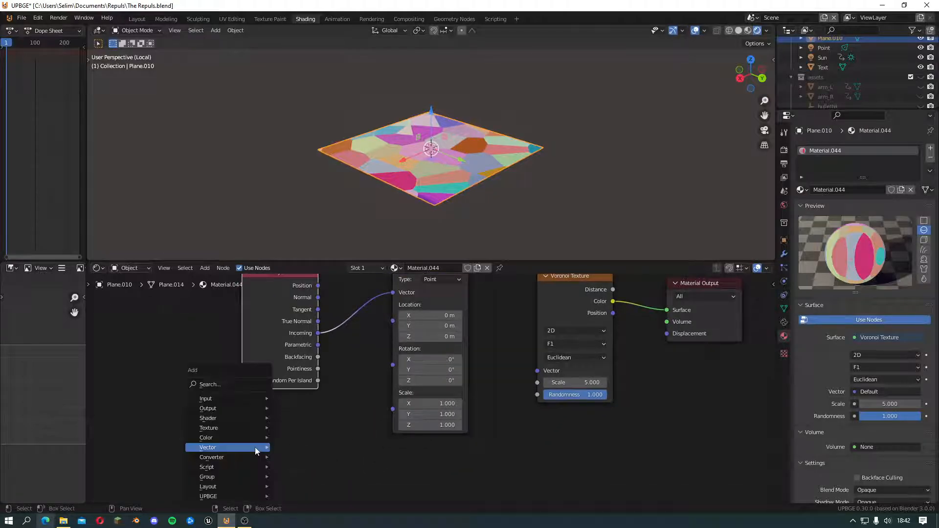
{"action": "mouse_move", "coordinate": [234, 400]}
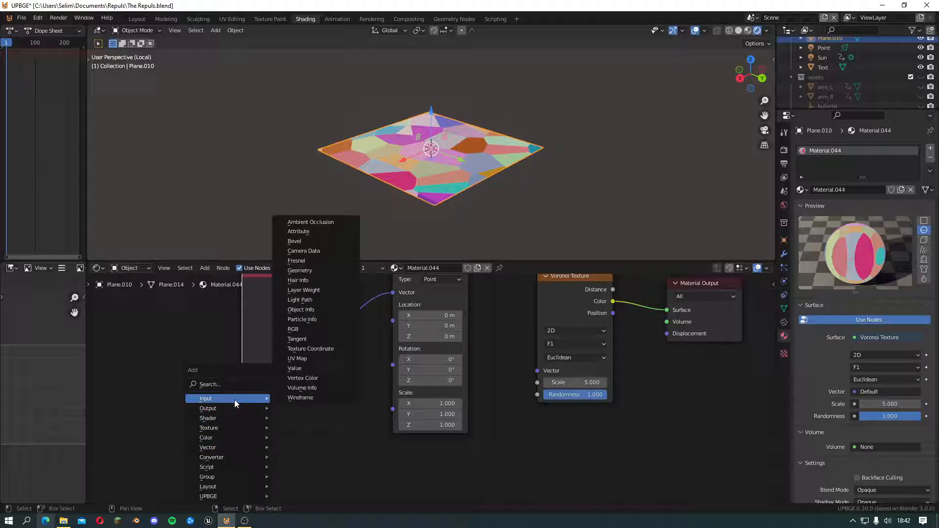
{"action": "left_click", "coordinate": [310, 369]}
{"action": "scroll", "coordinate": [273, 440], "scroll_direction": "up", "scroll_amount": 1}
{"action": "left_click_drag", "start_coordinate": [300, 451], "coordinate": [377, 415]}
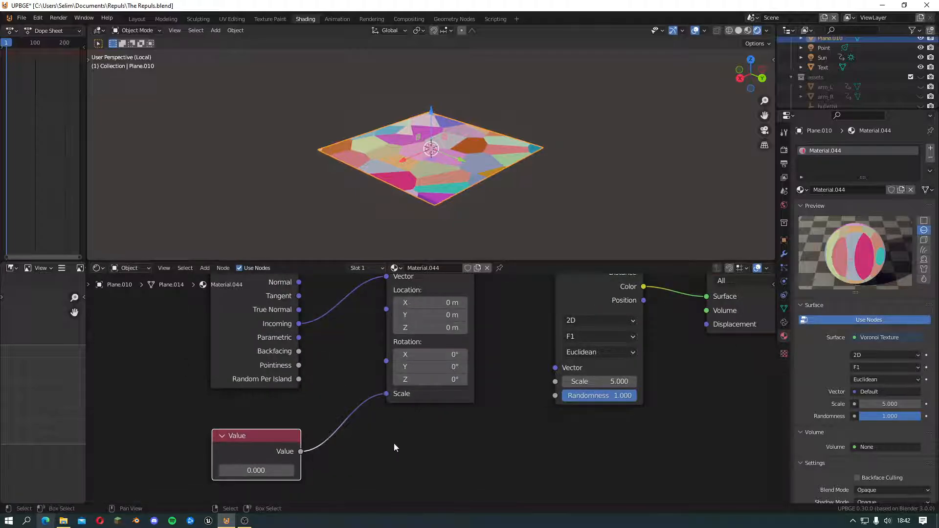
Move the Voronoi Texture and Material Output nodes away from Mapping, and connect Mapping's Vector output to the Voronoi Vector input
{"action": "scroll", "coordinate": [310, 431], "scroll_direction": "down", "scroll_amount": 1}
{"action": "scroll", "coordinate": [311, 431], "scroll_direction": "up", "scroll_amount": 1}
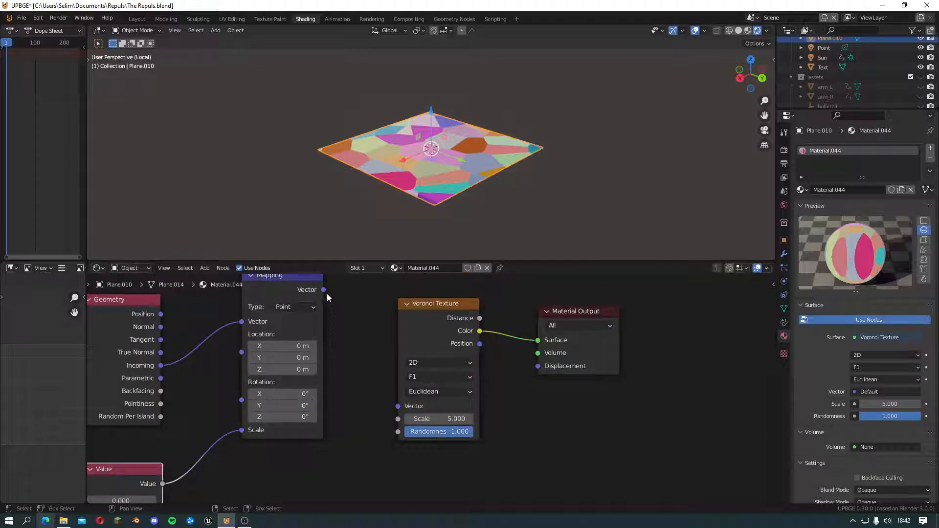
{"action": "middle_click_drag", "start_coordinate": [371, 348], "coordinate": [354, 368]}
{"action": "left_click_drag", "start_coordinate": [607, 307], "coordinate": [379, 434]}
{"action": "key", "text": "g"}
{"action": "left_click", "coordinate": [506, 343]}
{"action": "left_click", "coordinate": [416, 354]}
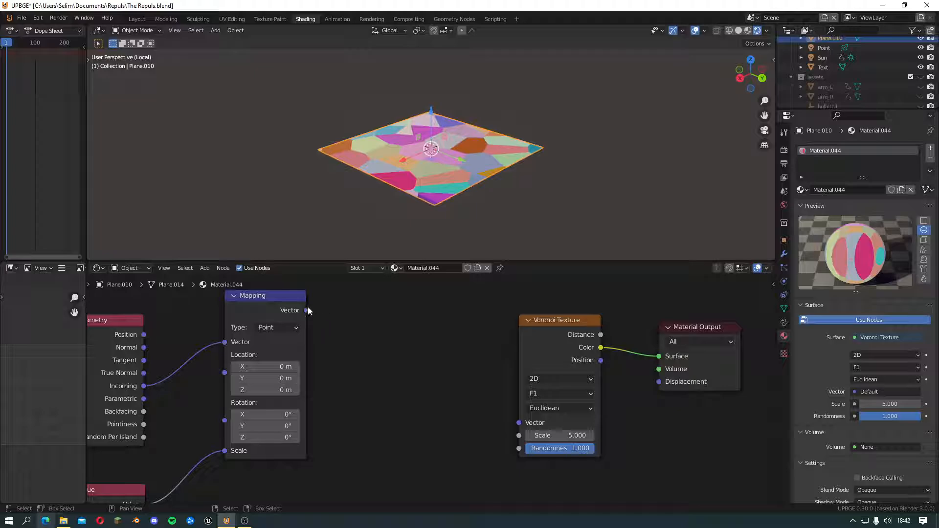
{"action": "left_click_drag", "start_coordinate": [306, 310], "coordinate": [519, 422]}
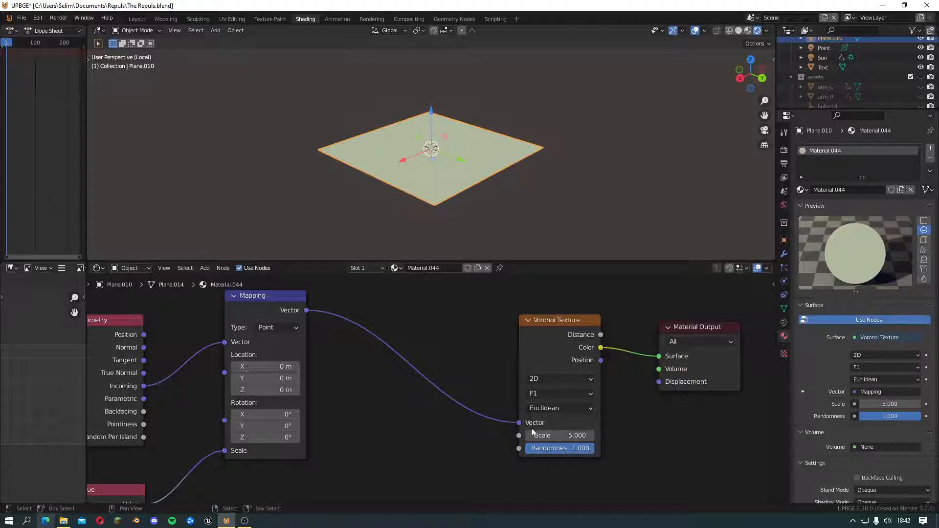
Insert a Vector Transform node into the link between Mapping and the Voronoi Texture
{"action": "key", "text": "shift+a"}
{"action": "mouse_move", "coordinate": [377, 377]}
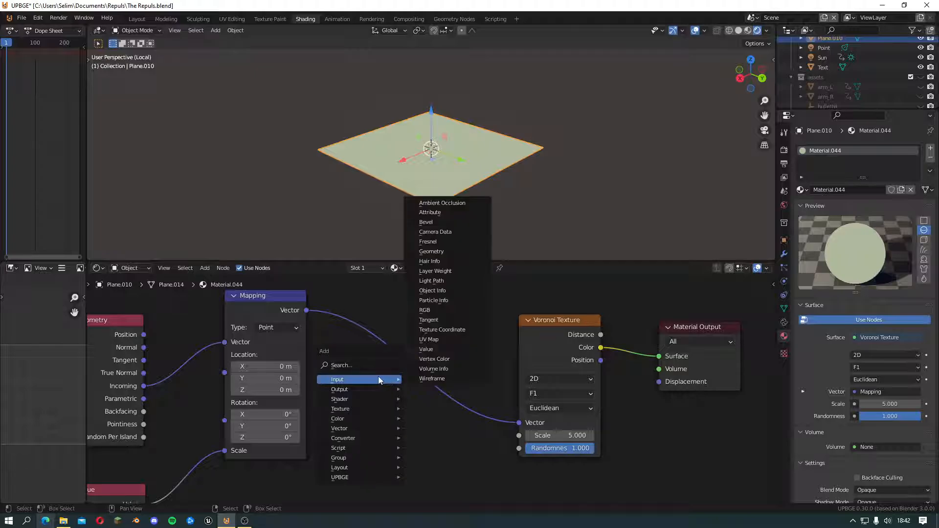
{"action": "mouse_move", "coordinate": [360, 429]}
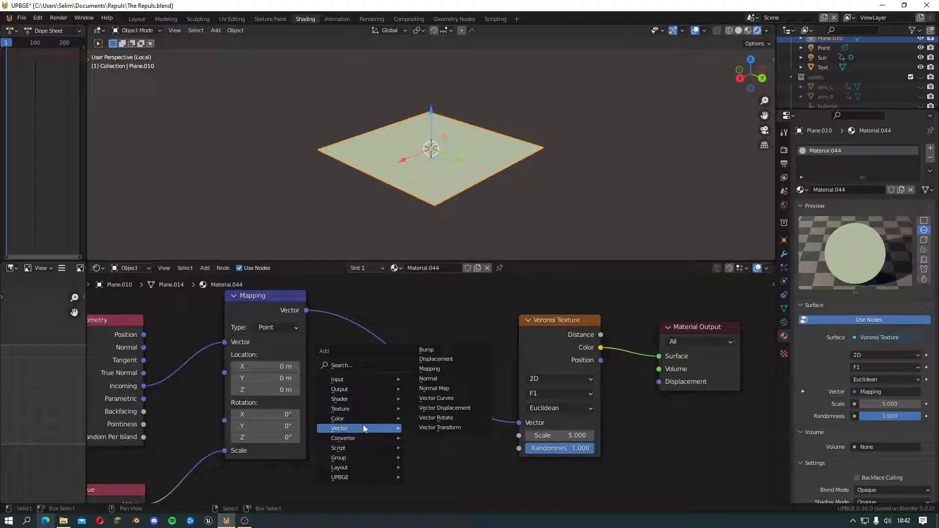
{"action": "left_click", "coordinate": [440, 427]}
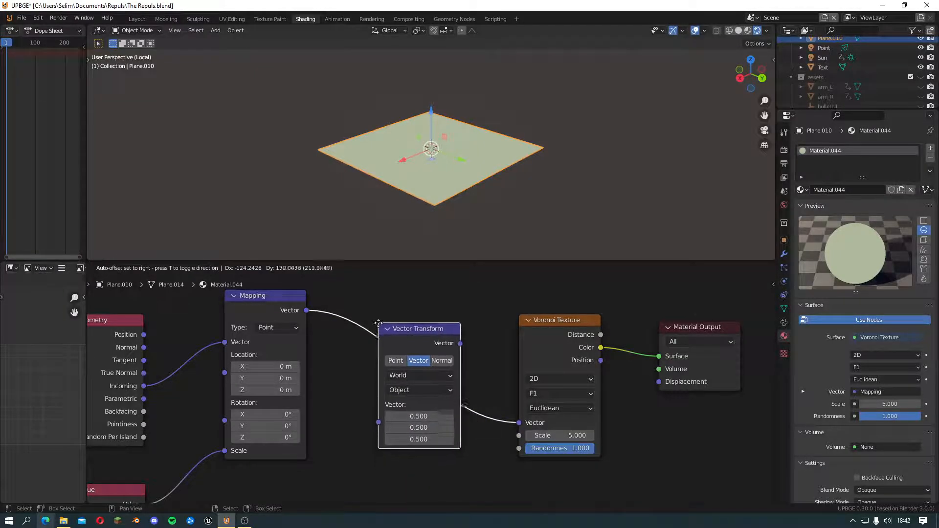
{"action": "left_click", "coordinate": [435, 403]}
{"action": "scroll", "coordinate": [413, 432], "scroll_direction": "up", "scroll_amount": 1}
{"action": "middle_click_drag", "start_coordinate": [414, 445], "coordinate": [489, 450]}
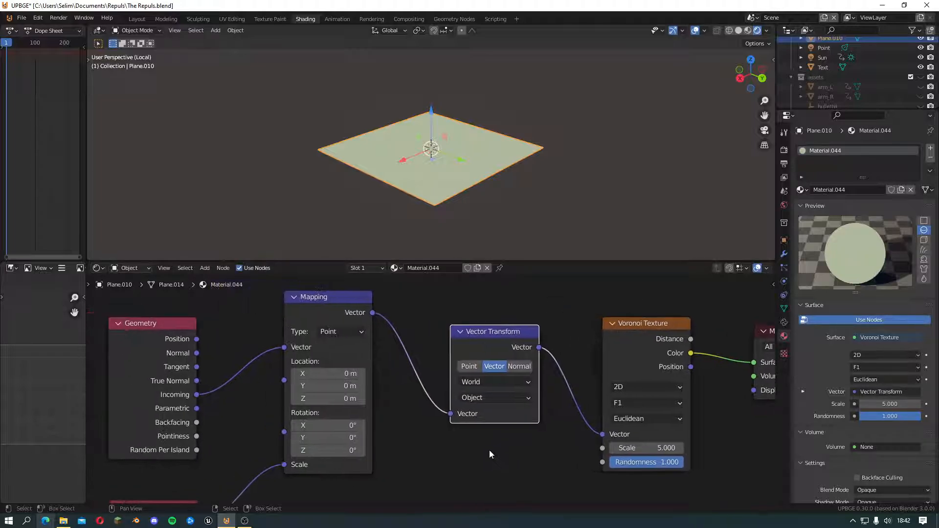
Set the Value node to -9.400 and check the pattern on the plane from different angles
{"action": "scroll", "coordinate": [481, 446], "scroll_direction": "down", "scroll_amount": 3}
{"action": "middle_click_drag", "start_coordinate": [417, 453], "coordinate": [538, 390]}
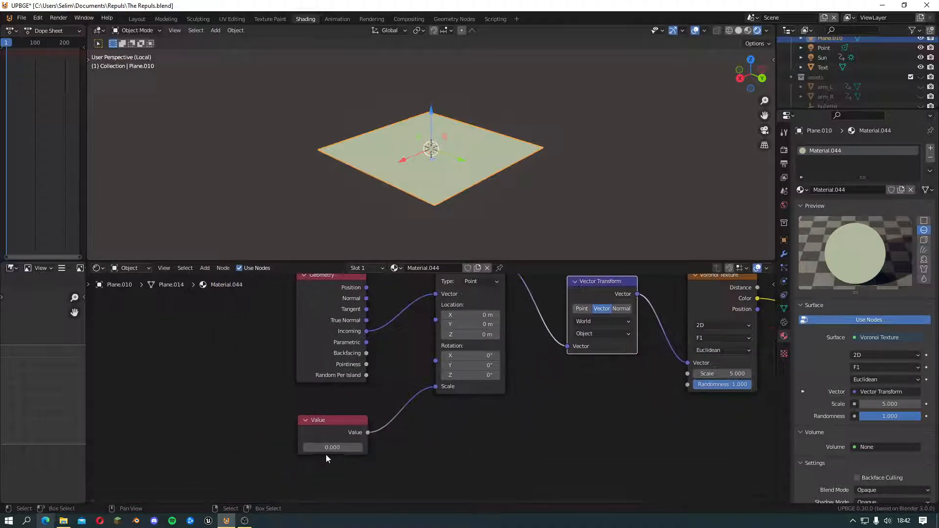
{"action": "left_click", "coordinate": [333, 447]}
{"action": "left_click_drag", "start_coordinate": [333, 447], "coordinate": [256, 447]}
{"action": "middle_click_drag", "start_coordinate": [424, 166], "coordinate": [436, 189]}
{"action": "scroll", "coordinate": [430, 155], "scroll_direction": "up", "scroll_amount": 3}
{"action": "scroll", "coordinate": [283, 160], "scroll_direction": "down", "scroll_amount": 4}
{"action": "scroll", "coordinate": [436, 189], "scroll_direction": "up", "scroll_amount": 4}
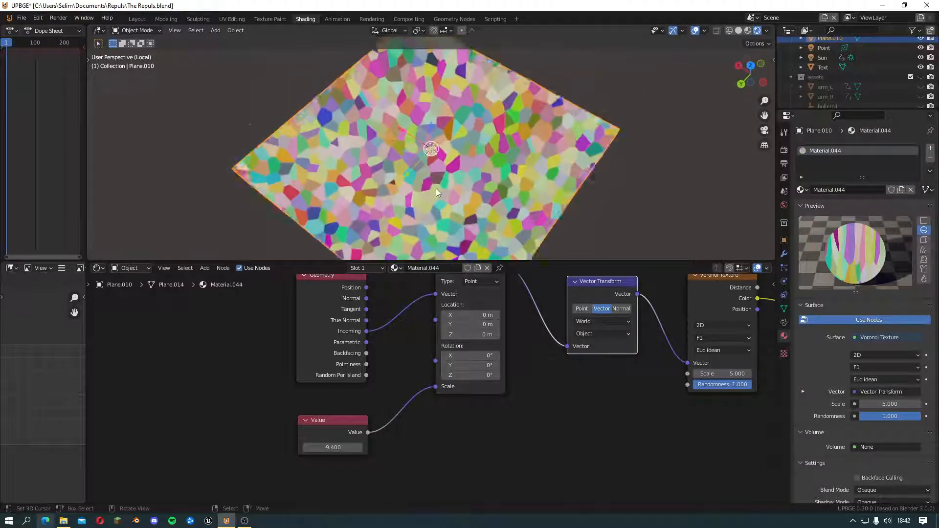
Delete the Voronoi Texture node from the material
{"action": "middle_click_drag", "start_coordinate": [556, 450], "coordinate": [373, 432]}
{"action": "scroll", "coordinate": [372, 432], "scroll_direction": "down", "scroll_amount": 1}
{"action": "scroll", "coordinate": [440, 438], "scroll_direction": "up", "scroll_amount": 1}
{"action": "left_click", "coordinate": [451, 324]}
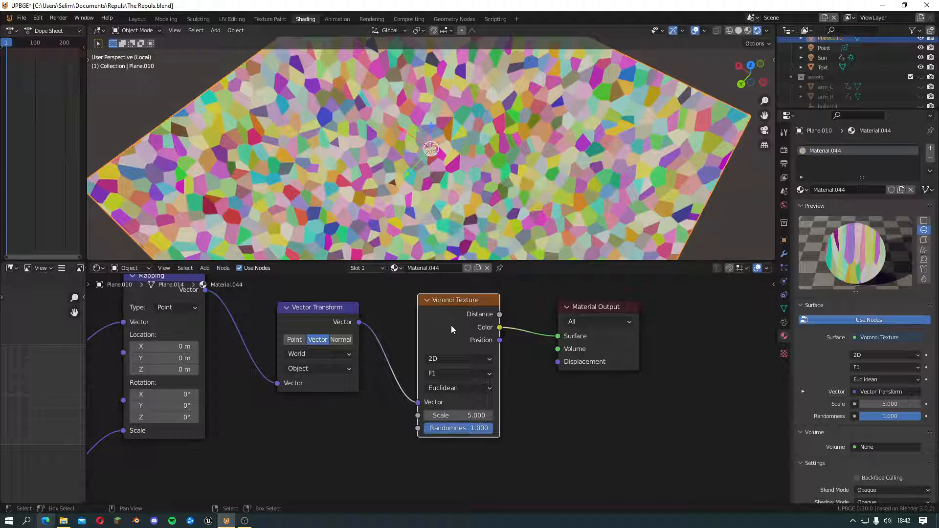
{"action": "key", "text": "x"}
{"action": "scroll", "coordinate": [465, 367], "scroll_direction": "down", "scroll_amount": 1}
{"action": "key", "text": "shift+a"}
{"action": "mouse_move", "coordinate": [471, 382]}
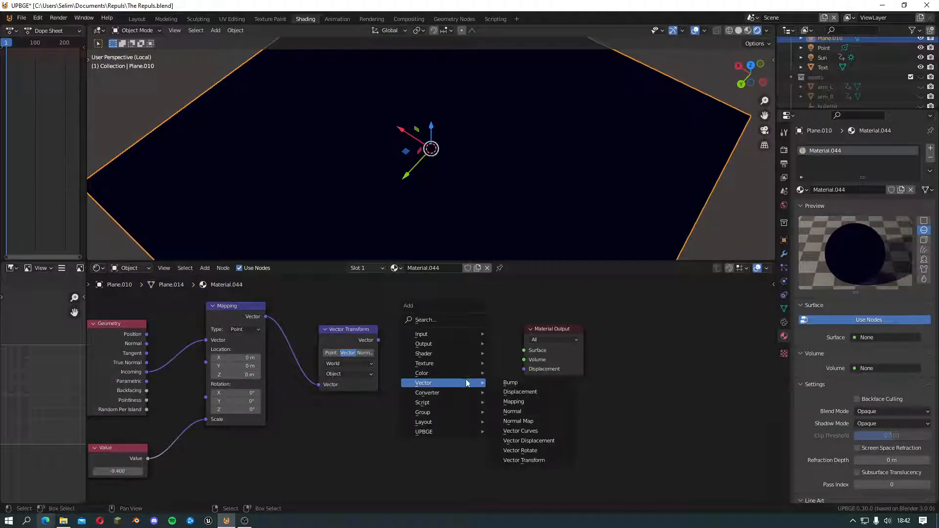
{"action": "mouse_move", "coordinate": [459, 363]}
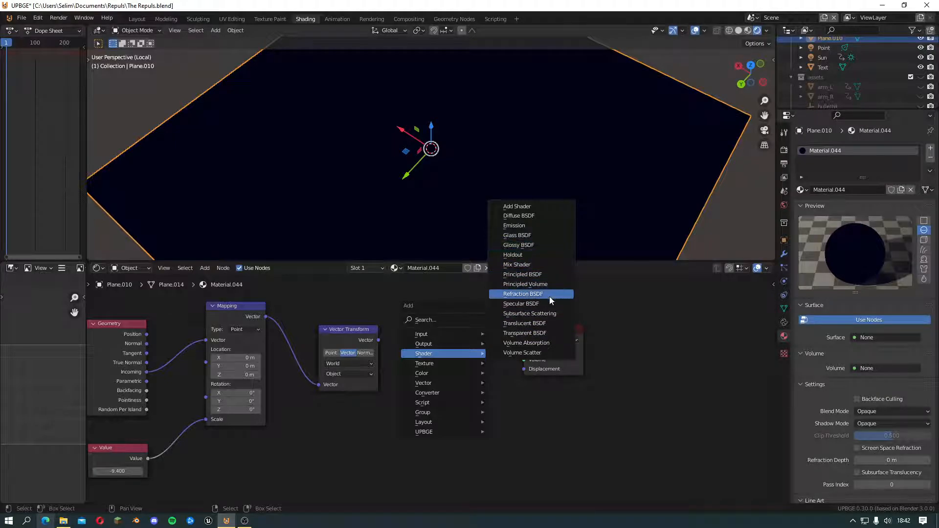
{"action": "left_click", "coordinate": [525, 284]}
{"action": "left_click", "coordinate": [427, 311]}
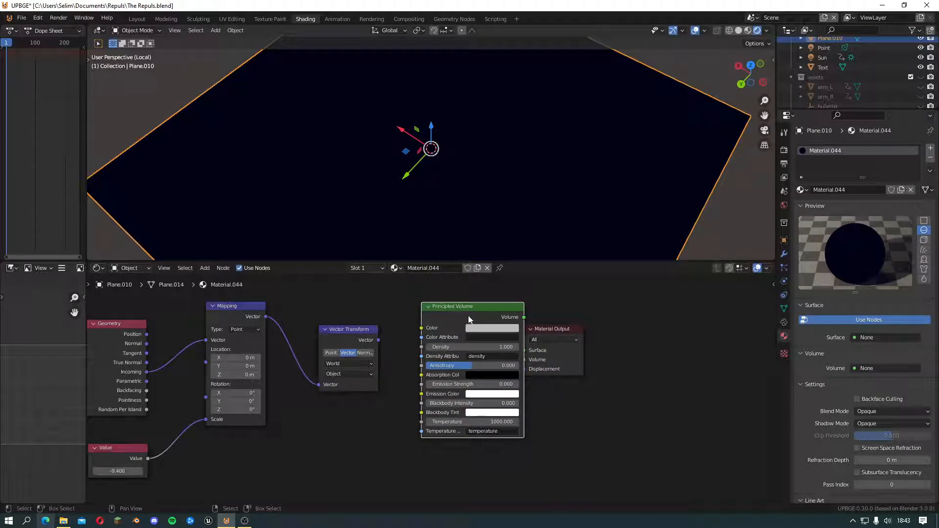
{"action": "key", "text": "x"}
Replace the Principled Volume node with a Principled BSDF node before Material Output, and space the nodes apart
{"action": "key", "text": "shift+a"}
{"action": "mouse_move", "coordinate": [449, 333]}
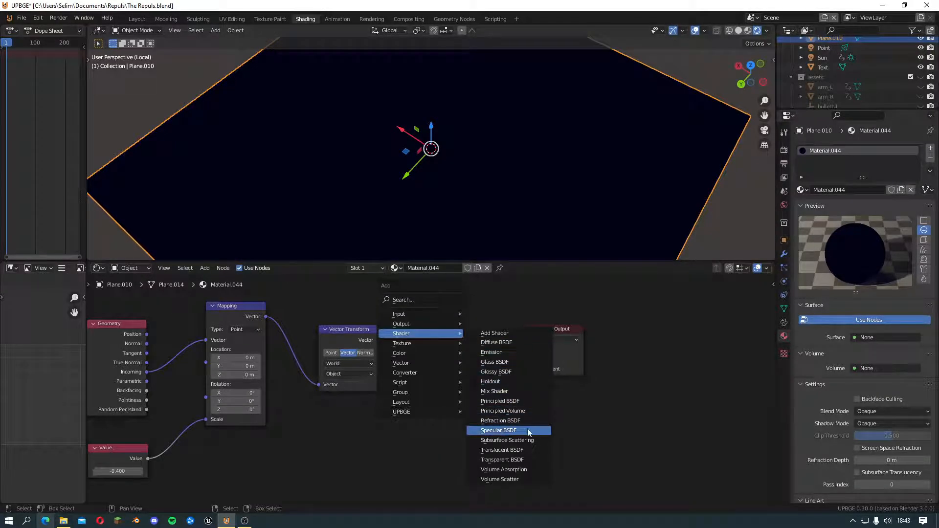
{"action": "left_click", "coordinate": [525, 401]}
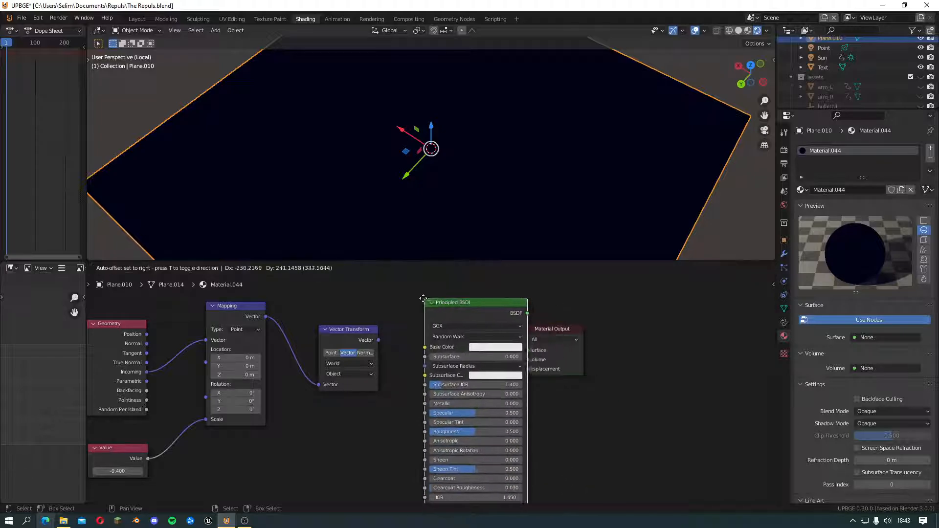
{"action": "left_click", "coordinate": [423, 298]}
{"action": "scroll", "coordinate": [583, 338], "scroll_direction": "down", "scroll_amount": 1}
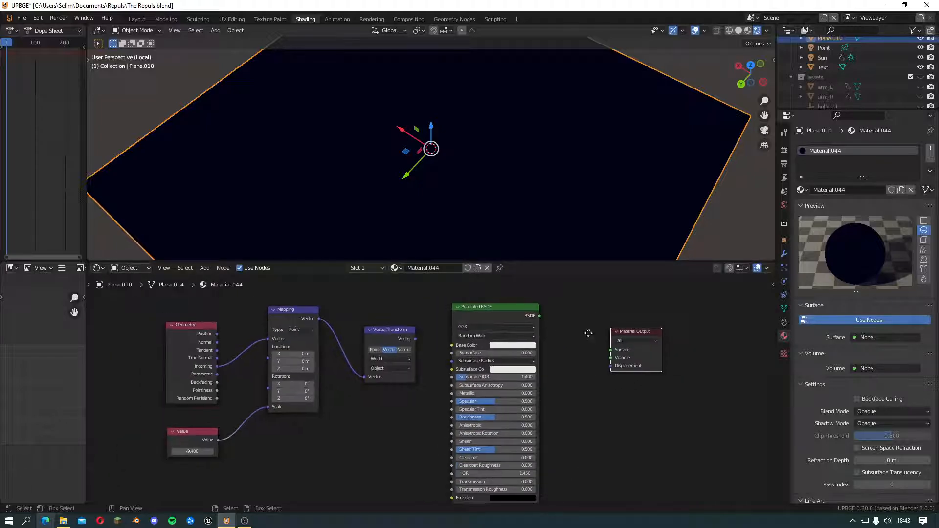
{"action": "middle_click_drag", "start_coordinate": [588, 333], "coordinate": [622, 320]}
{"action": "left_click_drag", "start_coordinate": [526, 298], "coordinate": [577, 299]}
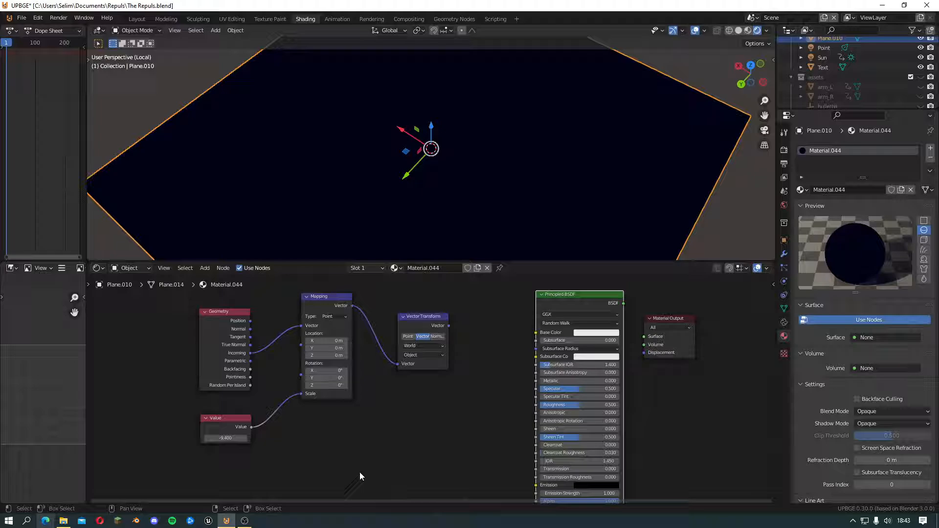
Bring the sonne image from the textures folder into the material and place its node between Vector Transform and Principled BSDF
{"action": "left_click", "coordinate": [63, 520]}
{"action": "left_click_drag", "start_coordinate": [229, 396], "coordinate": [452, 474]}
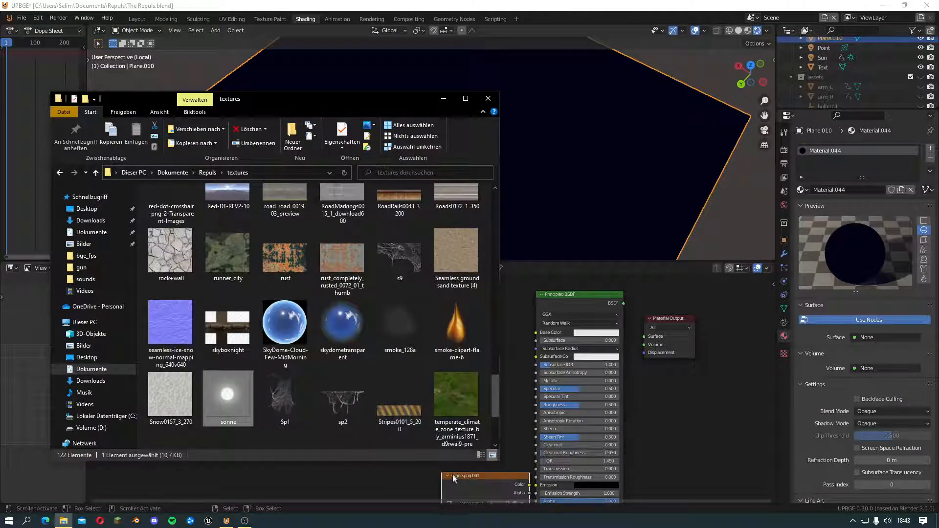
{"action": "left_click", "coordinate": [473, 478]}
{"action": "scroll", "coordinate": [392, 403], "scroll_direction": "down", "scroll_amount": 2}
{"action": "left_click_drag", "start_coordinate": [423, 306], "coordinate": [222, 433]}
{"action": "scroll", "coordinate": [281, 315], "scroll_direction": "up", "scroll_amount": 2}
{"action": "left_click_drag", "start_coordinate": [328, 316], "coordinate": [262, 323]}
{"action": "left_click", "coordinate": [404, 366]}
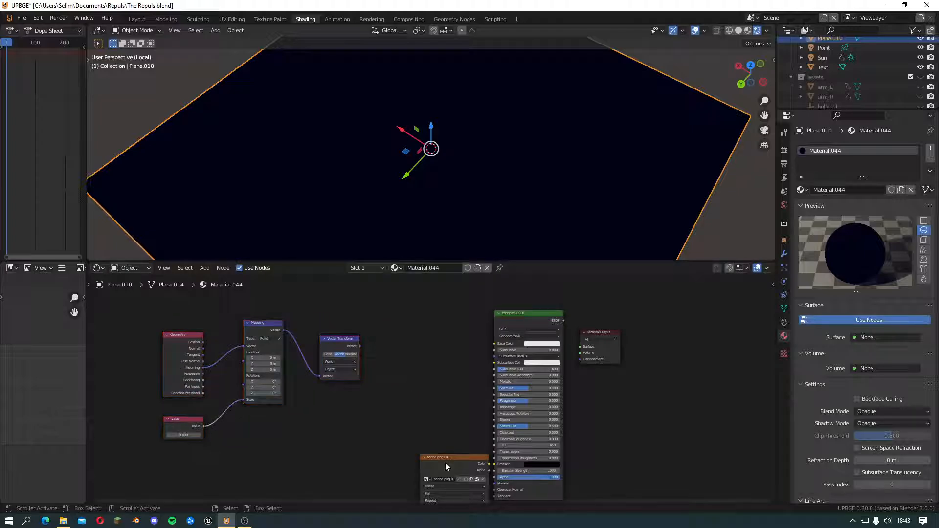
{"action": "left_click_drag", "start_coordinate": [445, 463], "coordinate": [420, 331]}
{"action": "scroll", "coordinate": [442, 442], "scroll_direction": "up", "scroll_amount": 3}
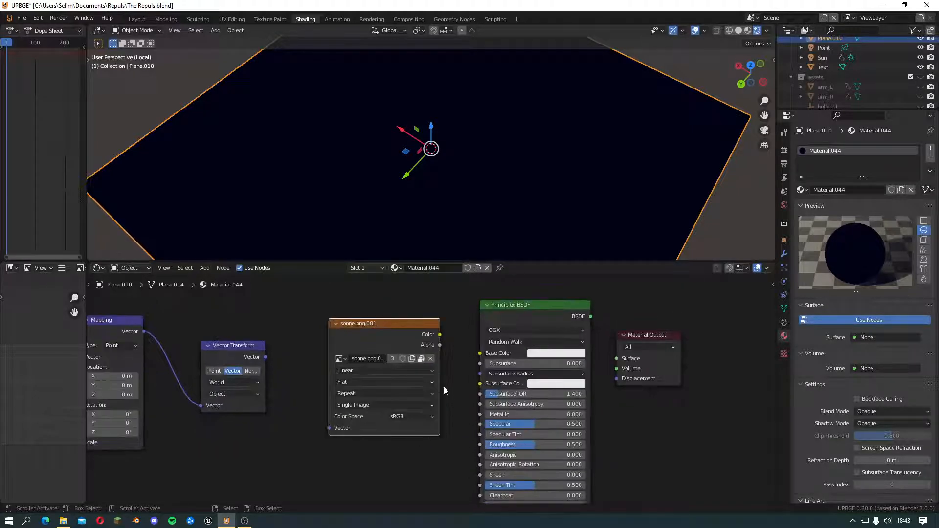
Connect Vector Transform's output to the sonne image texture's Vector input and set the image extension to Clip
{"action": "left_click_drag", "start_coordinate": [265, 357], "coordinate": [329, 428]}
{"action": "scroll", "coordinate": [368, 464], "scroll_direction": "up", "scroll_amount": 1}
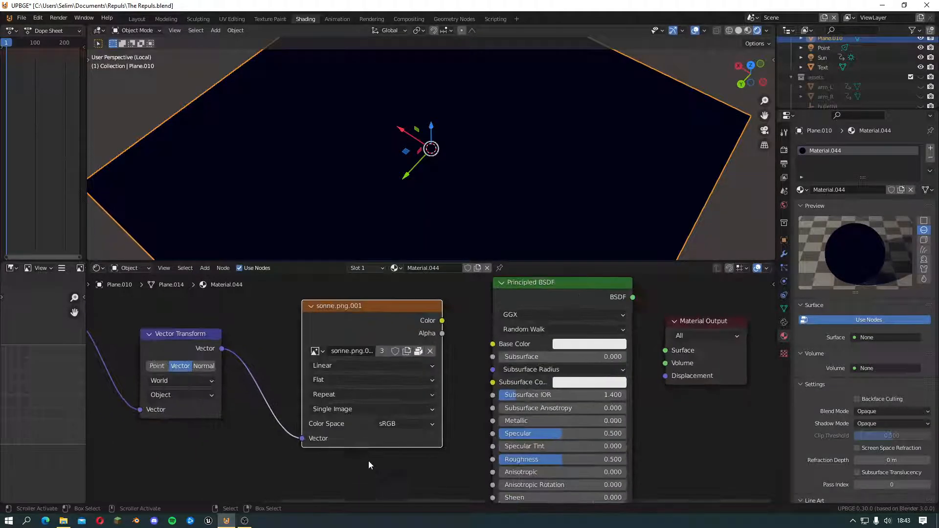
{"action": "left_click", "coordinate": [345, 394]}
{"action": "left_click", "coordinate": [336, 433]}
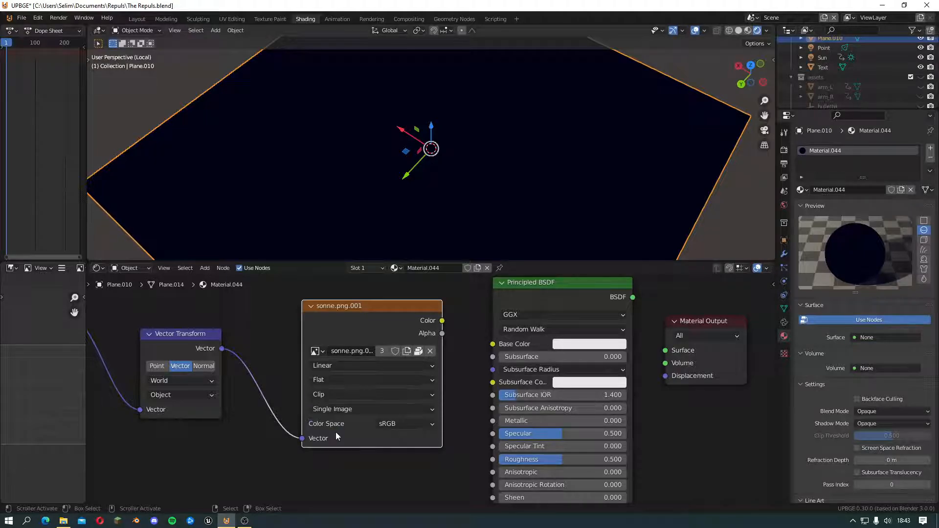
Move the Principled BSDF and Material Output nodes further away from the image texture node
{"action": "scroll", "coordinate": [373, 425], "scroll_direction": "down", "scroll_amount": 2}
{"action": "scroll", "coordinate": [321, 412], "scroll_direction": "down", "scroll_amount": 2}
{"action": "left_click_drag", "start_coordinate": [615, 312], "coordinate": [433, 424]}
{"action": "left_click_drag", "start_coordinate": [447, 310], "coordinate": [539, 295]}
{"action": "left_click", "coordinate": [424, 341]}
{"action": "scroll", "coordinate": [422, 342], "scroll_direction": "down", "scroll_amount": 2}
{"action": "middle_click_drag", "start_coordinate": [426, 361], "coordinate": [383, 338]}
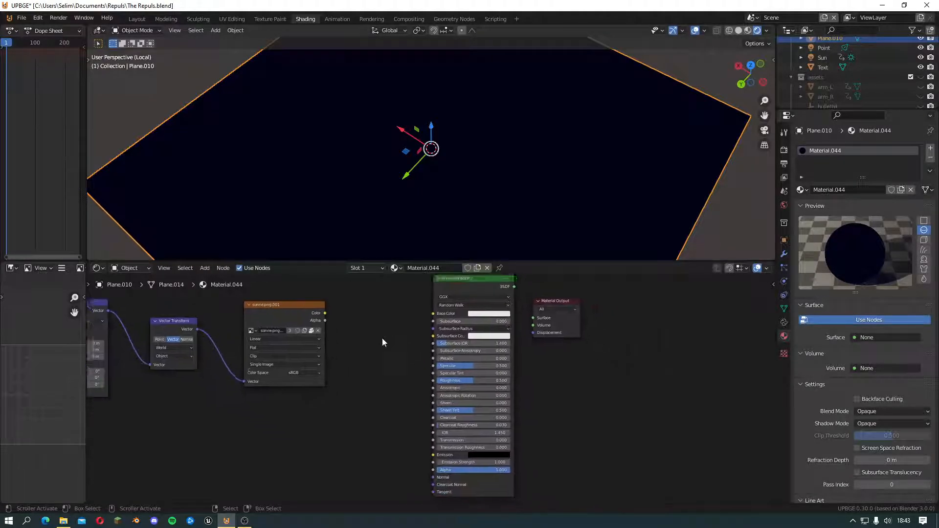
Connect the image texture's Alpha to the Principled BSDF Alpha, and the BSDF output to the Material Output Surface
{"action": "scroll", "coordinate": [362, 323], "scroll_direction": "up", "scroll_amount": 2}
{"action": "middle_click_drag", "start_coordinate": [337, 304], "coordinate": [297, 301]}
{"action": "left_click_drag", "start_coordinate": [296, 301], "coordinate": [424, 478]}
{"action": "middle_click_drag", "start_coordinate": [366, 324], "coordinate": [315, 379]}
{"action": "scroll", "coordinate": [317, 378], "scroll_direction": "up", "scroll_amount": 1}
{"action": "left_click_drag", "start_coordinate": [472, 305], "coordinate": [495, 350]}
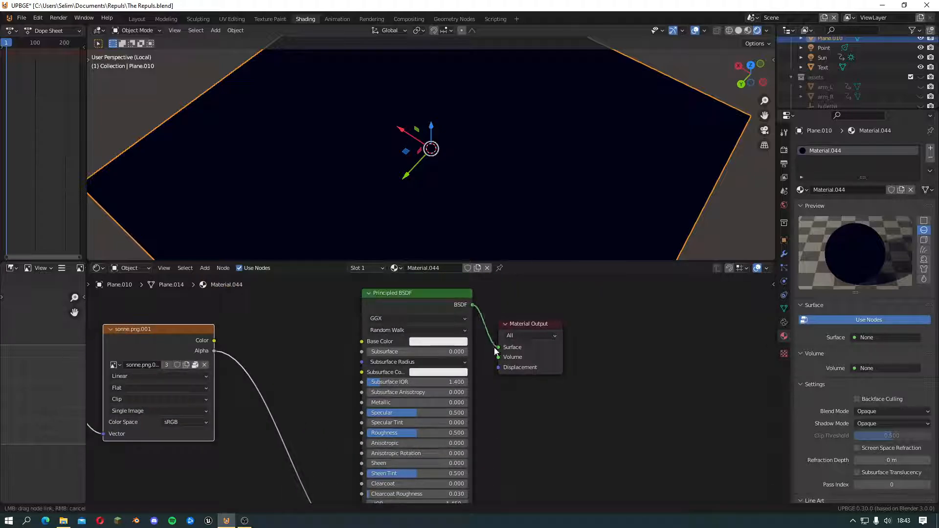
{"action": "left_click_drag", "start_coordinate": [570, 321], "coordinate": [562, 310]}
Check the plane from the other side and set the material's Blend Mode to Alpha Clip
{"action": "middle_click_drag", "start_coordinate": [480, 225], "coordinate": [346, 204]}
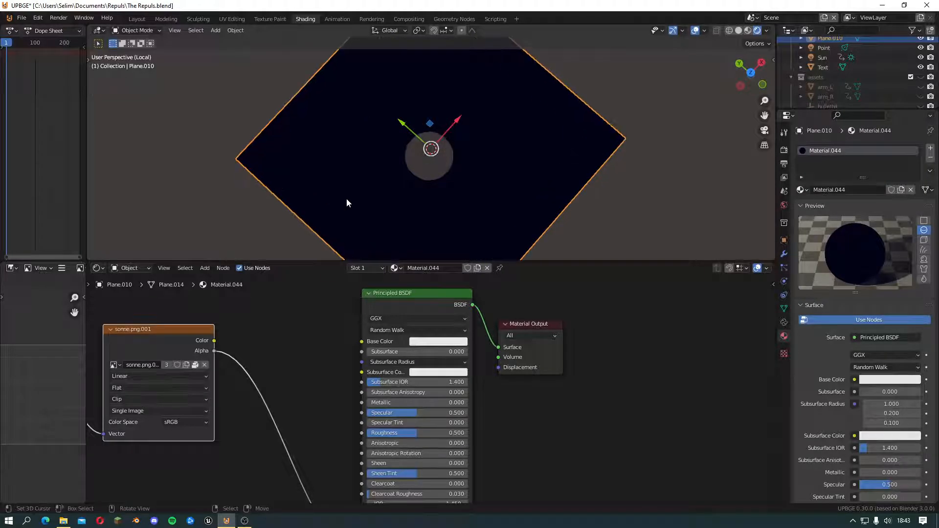
{"action": "scroll", "coordinate": [825, 430], "scroll_direction": "down", "scroll_amount": 20}
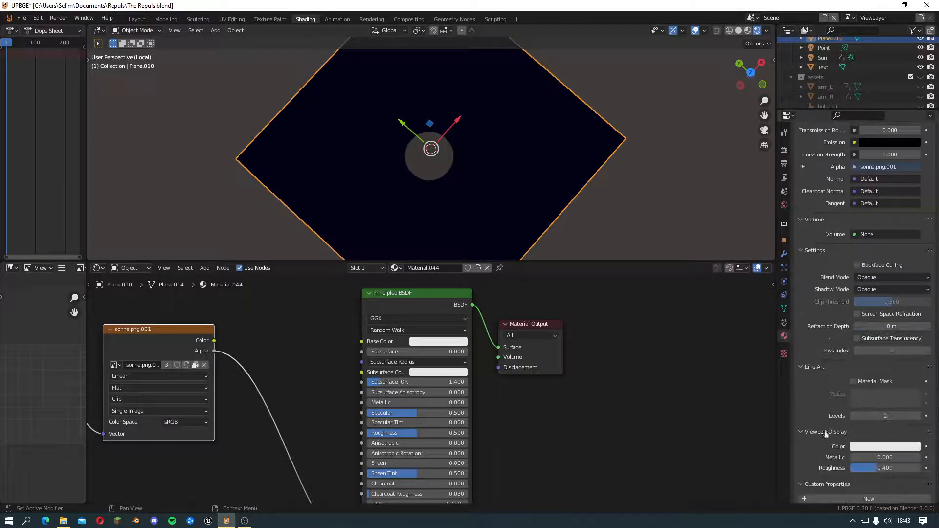
{"action": "left_click", "coordinate": [874, 279]}
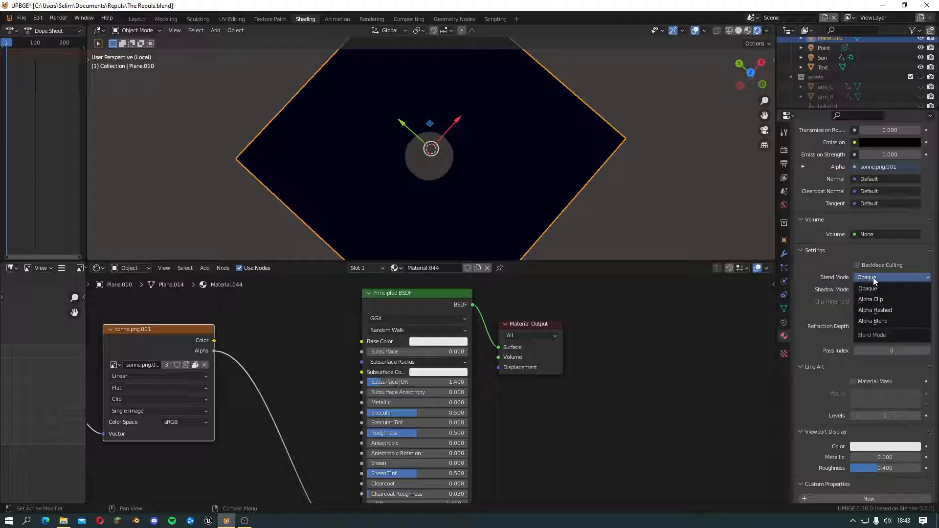
{"action": "left_click", "coordinate": [892, 299]}
{"action": "scroll", "coordinate": [446, 179], "scroll_direction": "up", "scroll_amount": 3}
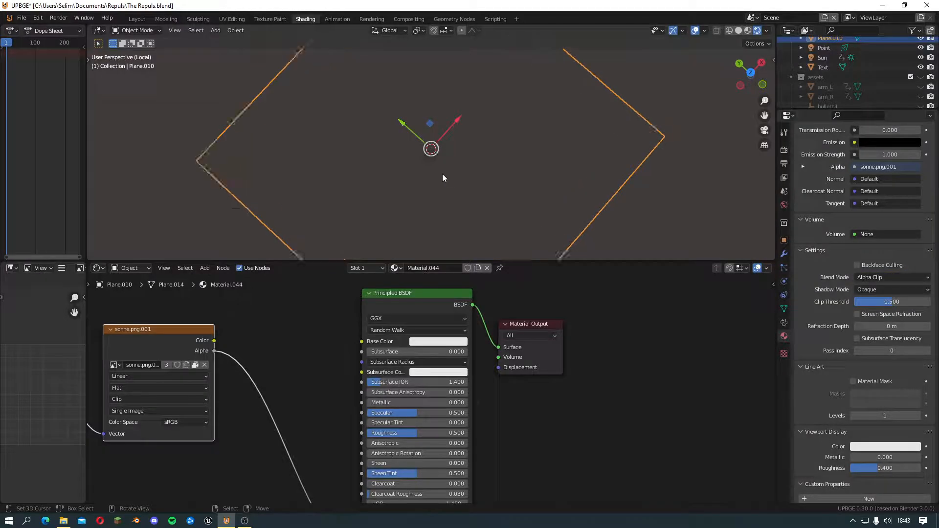
Set the Principled BSDF Emission colour to pure red and the Emission Strength to 17.700
{"action": "middle_click_drag", "start_coordinate": [516, 439], "coordinate": [508, 385]}
{"action": "scroll", "coordinate": [508, 385], "scroll_direction": "up", "scroll_amount": 2}
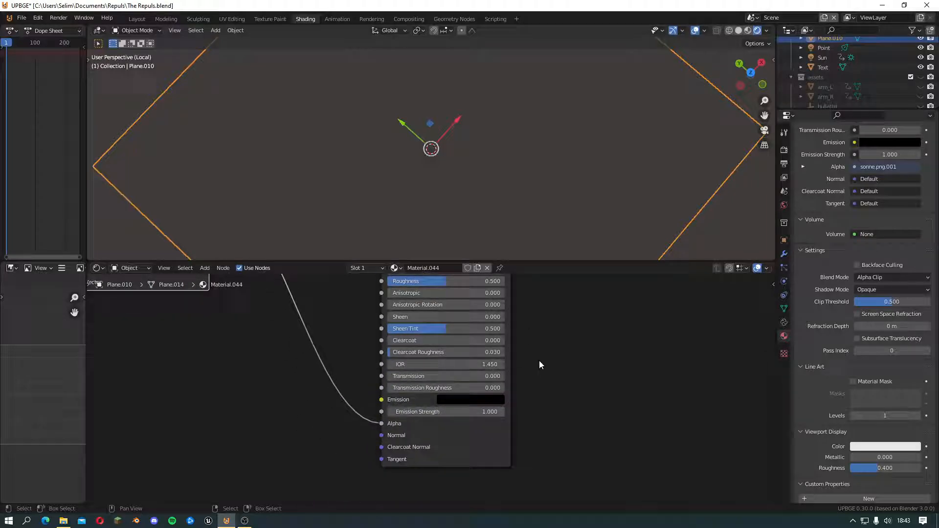
{"action": "left_click", "coordinate": [484, 400]}
{"action": "left_click_drag", "start_coordinate": [537, 262], "coordinate": [537, 234]}
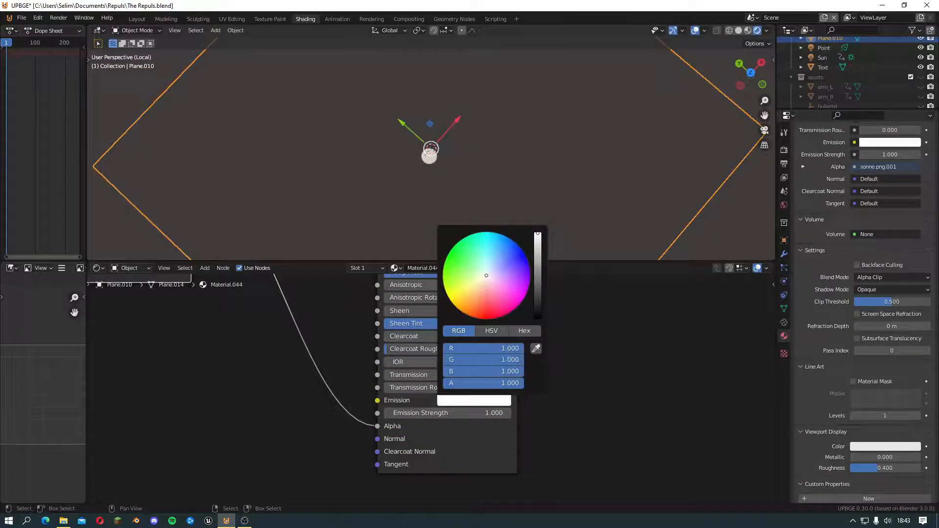
{"action": "left_click_drag", "start_coordinate": [467, 359], "coordinate": [443, 371]}
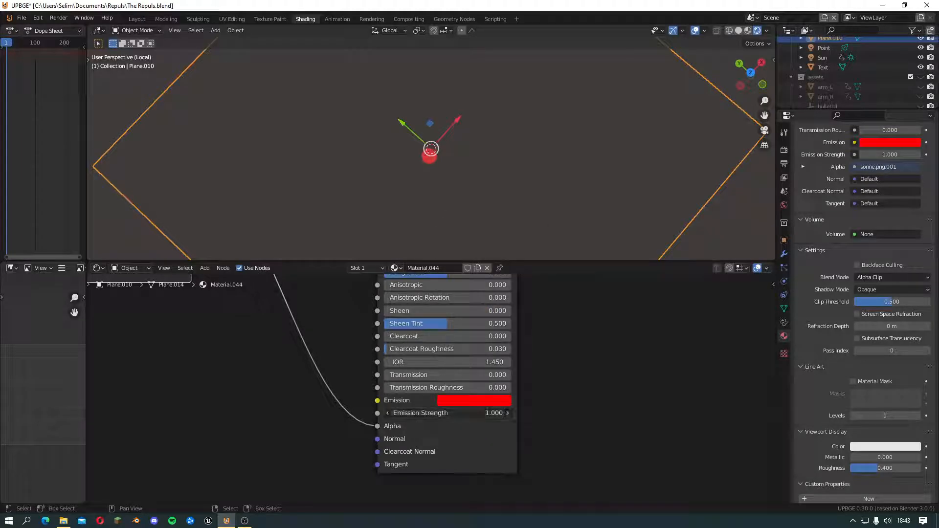
{"action": "left_click_drag", "start_coordinate": [430, 413], "coordinate": [478, 413]}
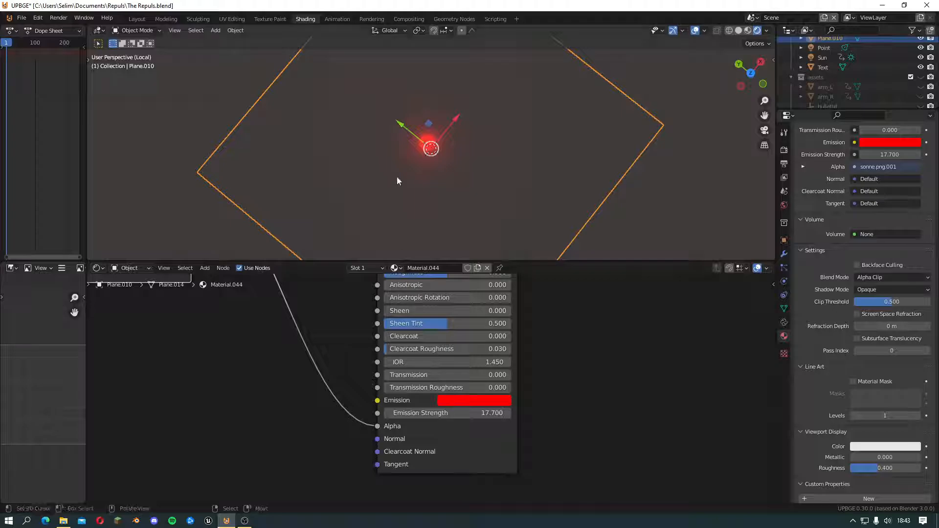
{"action": "mouse_move", "coordinate": [399, 192]}
{"action": "middle_mouse_down"}
{"action": "mouse_move", "coordinate": [392, 171]}
{"action": "mouse_move", "coordinate": [393, 198]}
{"action": "middle_mouse_up"}
Set the Value node feeding Mapping's Scale to -56.200 and check the red dot from another angle
{"action": "middle_click_drag", "start_coordinate": [273, 355], "coordinate": [714, 457]}
{"action": "middle_click_drag", "start_coordinate": [299, 423], "coordinate": [543, 392]}
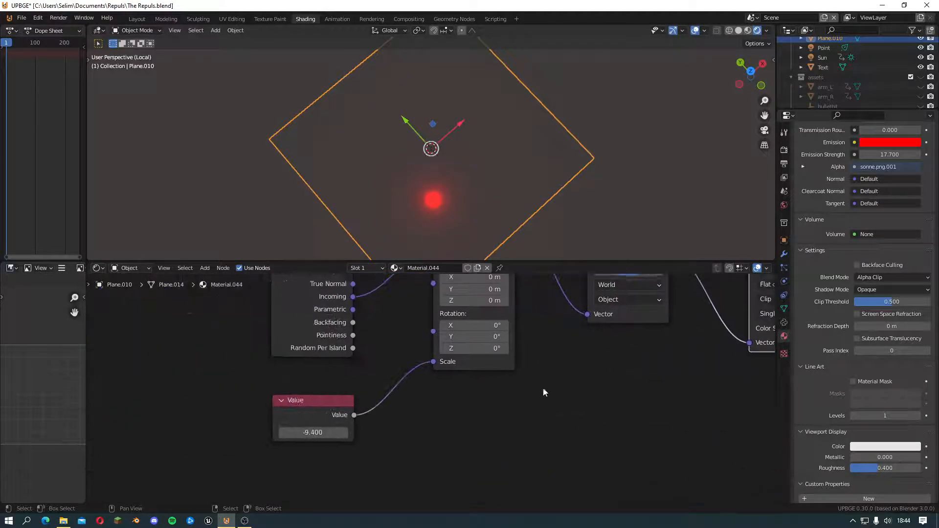
{"action": "scroll", "coordinate": [372, 438], "scroll_direction": "up", "scroll_amount": 1}
{"action": "left_click_drag", "start_coordinate": [303, 435], "coordinate": [259, 435]}
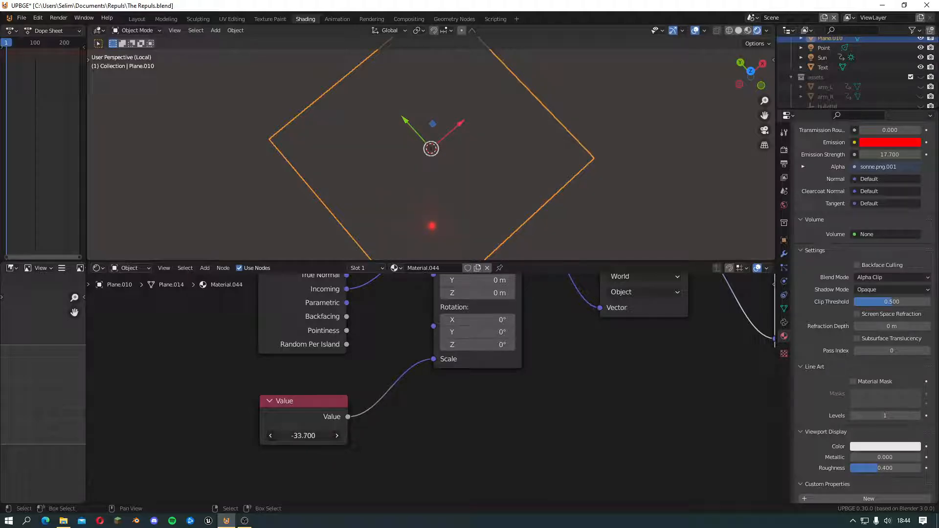
{"action": "left_click_drag", "start_coordinate": [260, 436], "coordinate": [314, 435]}
{"action": "scroll", "coordinate": [418, 196], "scroll_direction": "down", "scroll_amount": 1}
{"action": "middle_click_drag", "start_coordinate": [418, 196], "coordinate": [435, 226]}
{"action": "scroll", "coordinate": [466, 230], "scroll_direction": "down", "scroll_amount": 1}
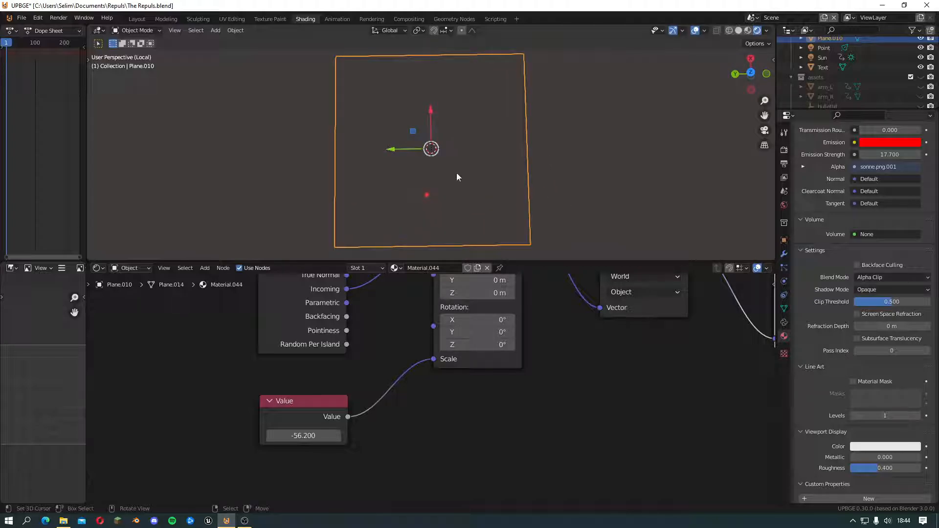
Set the Value node feeding Mapping's Scale to -47.500
{"action": "scroll", "coordinate": [365, 455], "scroll_direction": "up", "scroll_amount": 1}
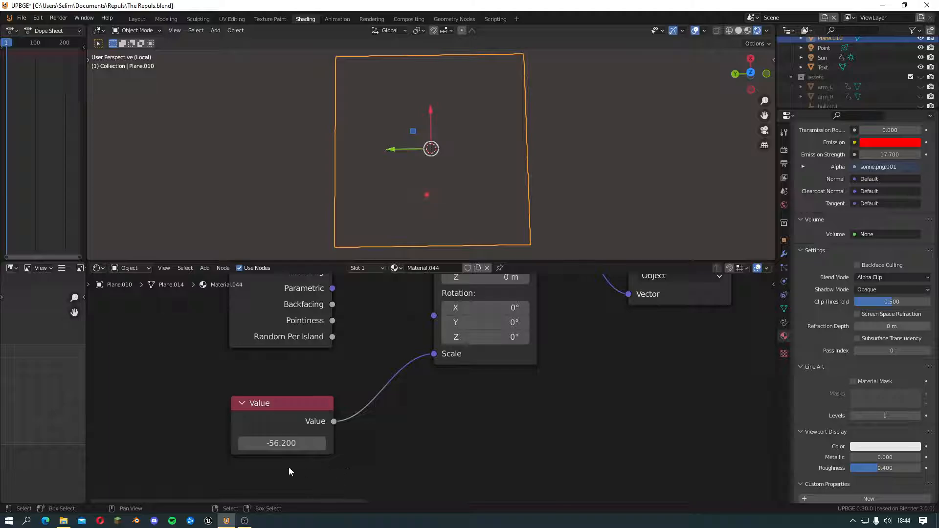
{"action": "left_click_drag", "start_coordinate": [282, 443], "coordinate": [324, 443]}
{"action": "scroll", "coordinate": [325, 437], "scroll_direction": "down", "scroll_amount": 2}
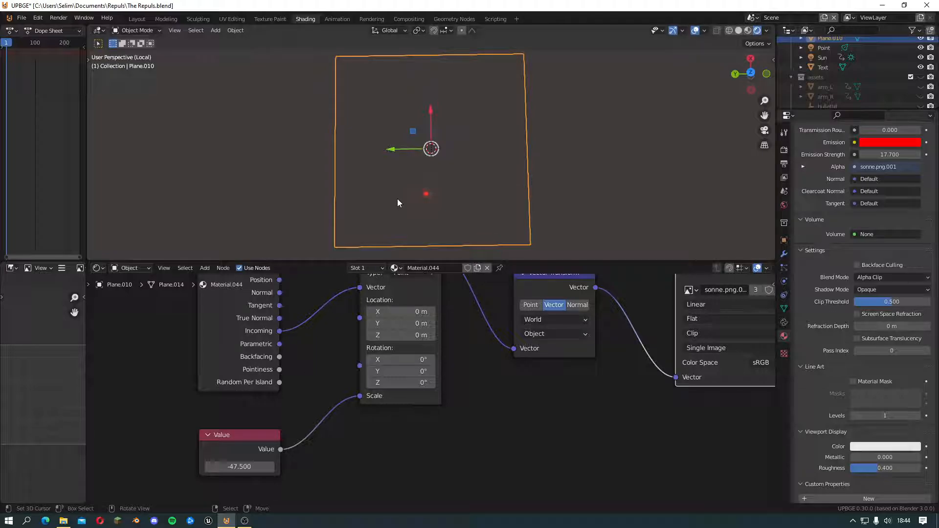
View the plane from the top in perspective and set the Value node to -14.100
{"action": "key", "text": "KP_7"}
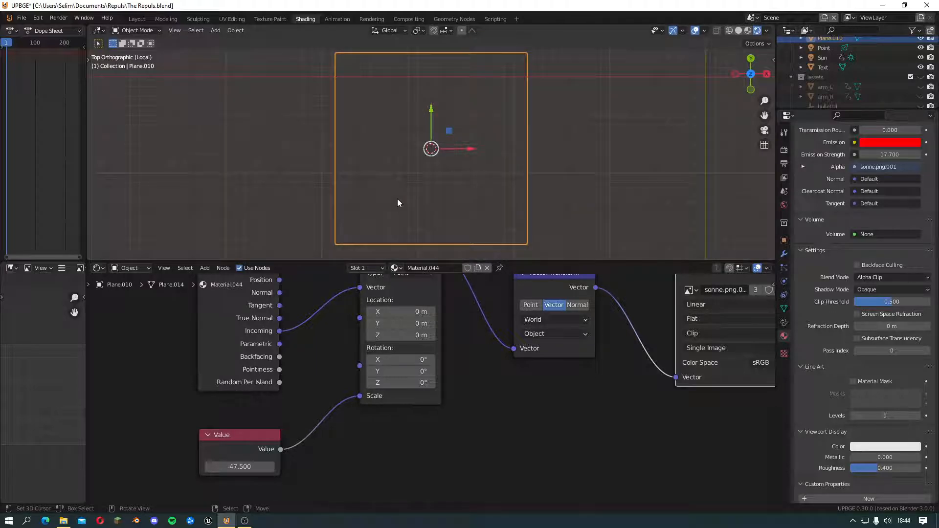
{"action": "scroll", "coordinate": [411, 203], "scroll_direction": "up", "scroll_amount": 5}
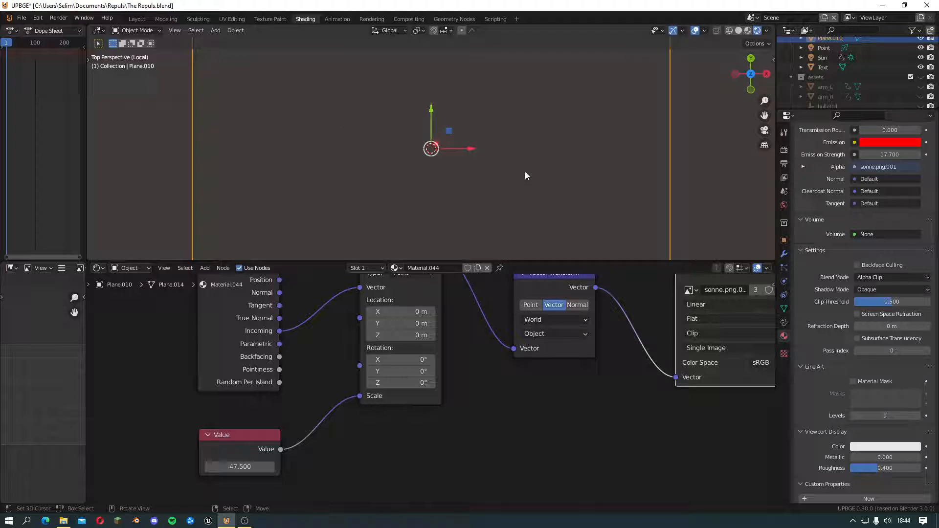
{"action": "scroll", "coordinate": [445, 181], "scroll_direction": "down", "scroll_amount": 4}
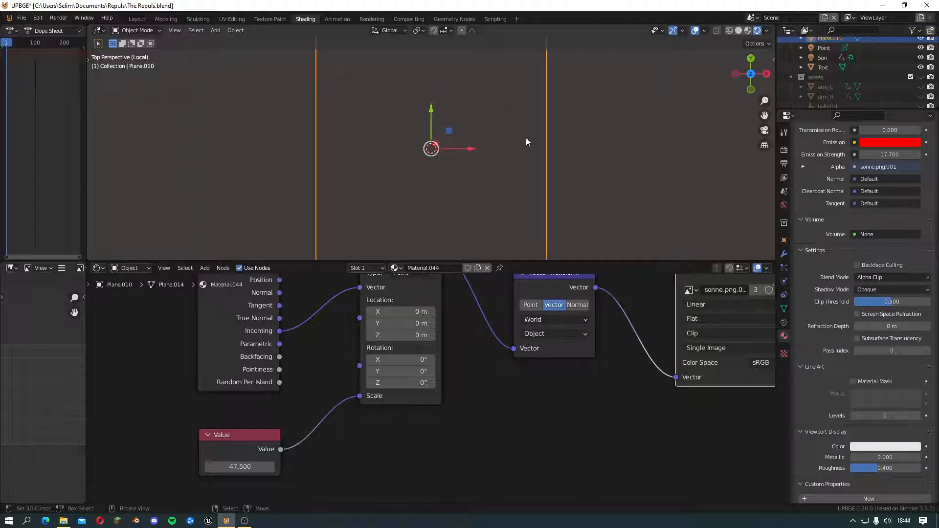
{"action": "scroll", "coordinate": [527, 137], "scroll_direction": "up", "scroll_amount": 6}
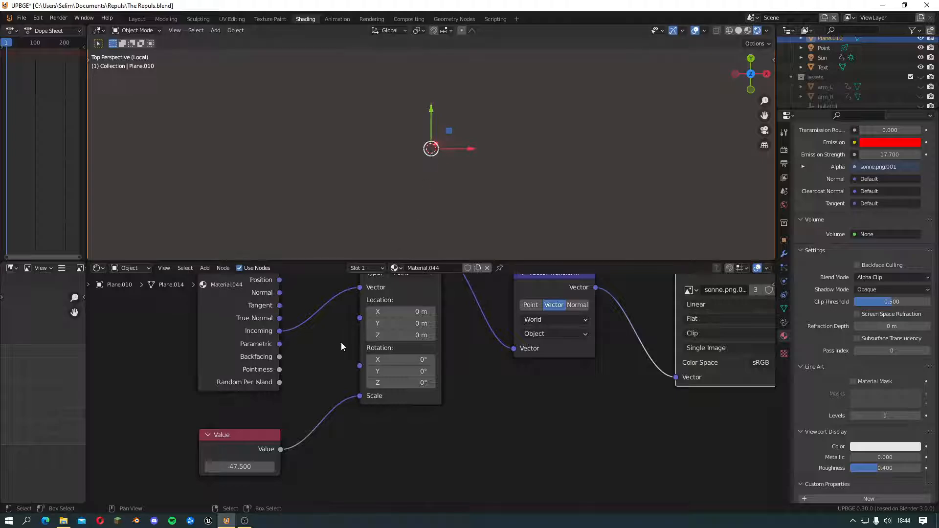
{"action": "left_click_drag", "start_coordinate": [240, 467], "coordinate": [271, 467]}
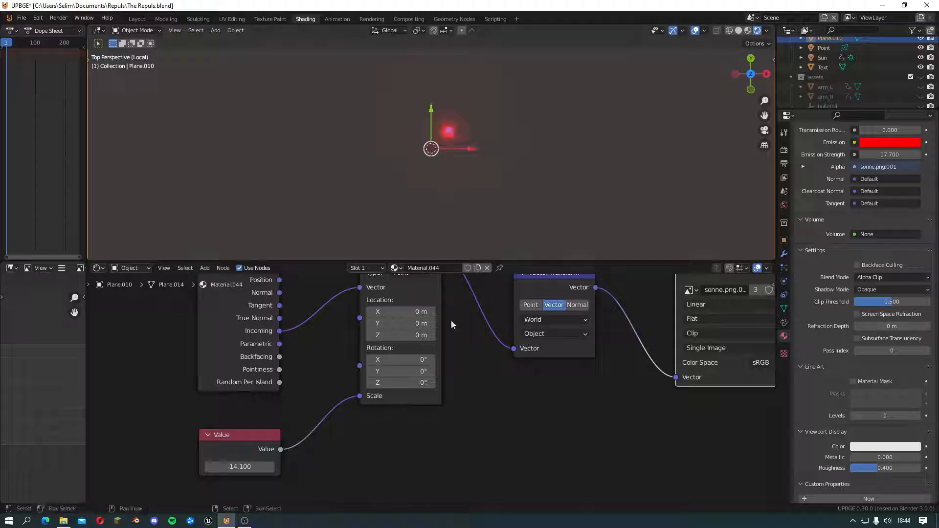
Set the Mapping node's Location Y to 0.5 m
{"action": "scroll", "coordinate": [474, 451], "scroll_direction": "up", "scroll_amount": 1}
{"action": "scroll", "coordinate": [480, 402], "scroll_direction": "up", "scroll_amount": 2}
{"action": "scroll", "coordinate": [479, 379], "scroll_direction": "down", "scroll_amount": 1}
{"action": "middle_click_drag", "start_coordinate": [472, 355], "coordinate": [476, 407]}
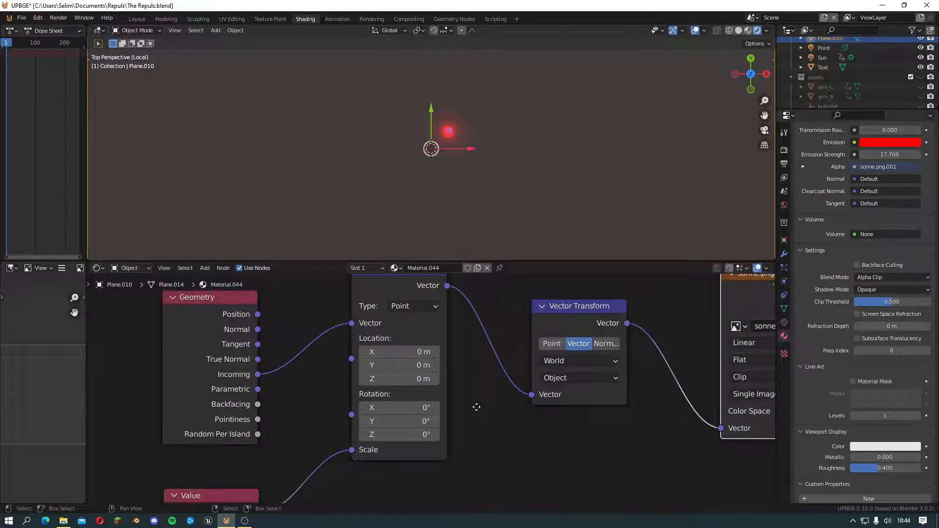
{"action": "left_click", "coordinate": [402, 365]}
{"action": "type", "text": "0.5"}
{"action": "key", "text": "Return"}
{"action": "left_click", "coordinate": [405, 367]}
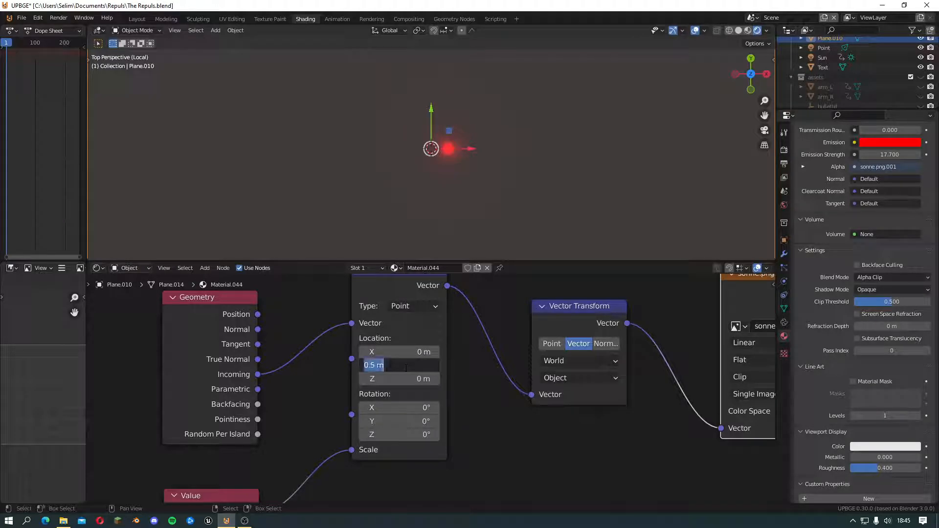
{"action": "left_click", "coordinate": [488, 424]}
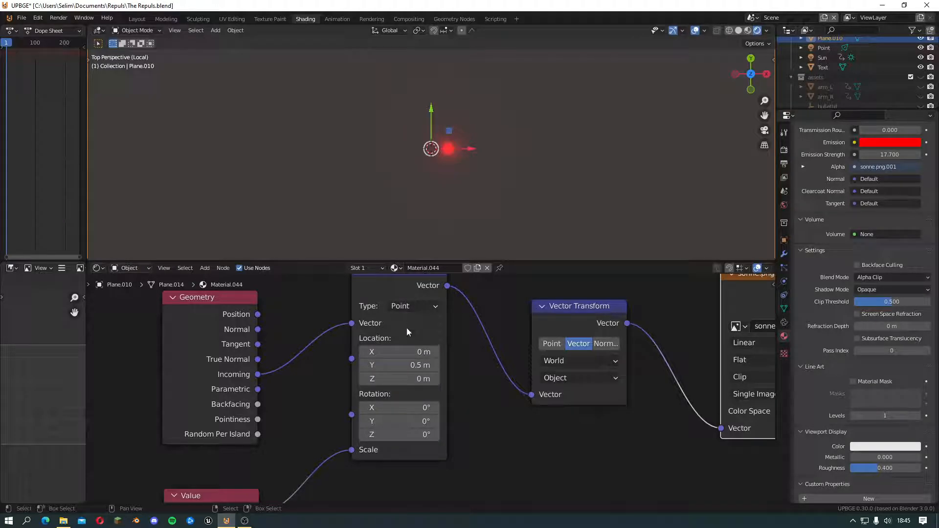
Try a Location Z of -0.5 m on the Mapping node, and set it back to 0 m
{"action": "left_click", "coordinate": [399, 378]}
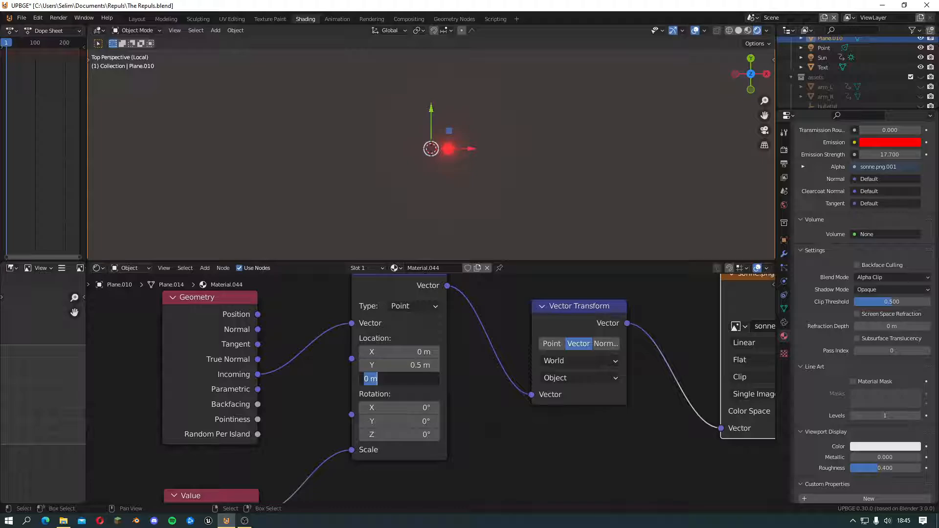
{"action": "type", "text": "-0.5"}
{"action": "left_click", "coordinate": [490, 429]}
{"action": "left_click", "coordinate": [412, 380]}
{"action": "type", "text": "0"}
{"action": "key", "text": "Return"}
Set the Mapping node's Location X to 0.5 m and check the glow's position from a tilted view
{"action": "left_click_drag", "start_coordinate": [402, 352], "coordinate": [420, 352]}
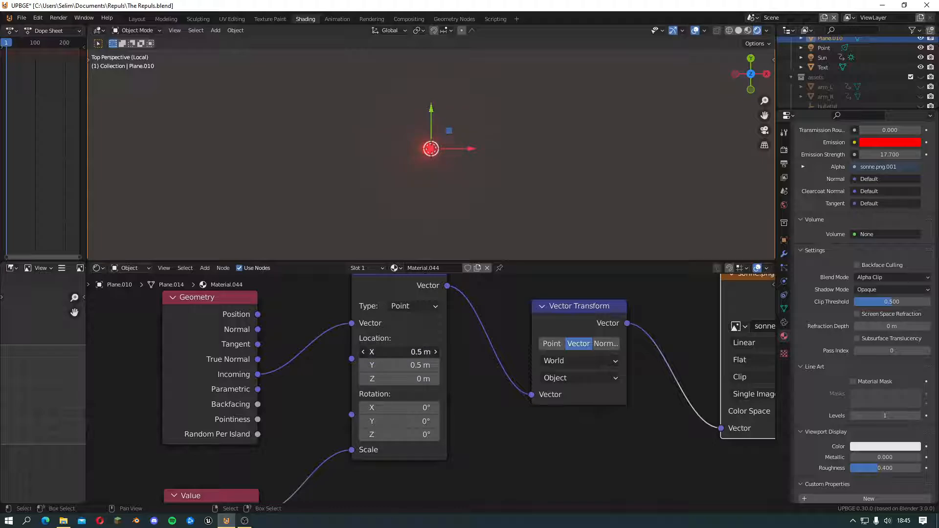
{"action": "mouse_move", "coordinate": [415, 195]}
{"action": "middle_mouse_down"}
{"action": "mouse_move", "coordinate": [410, 177]}
{"action": "mouse_move", "coordinate": [407, 189]}
{"action": "middle_mouse_up"}
{"action": "scroll", "coordinate": [407, 189], "scroll_direction": "up", "scroll_amount": 5}
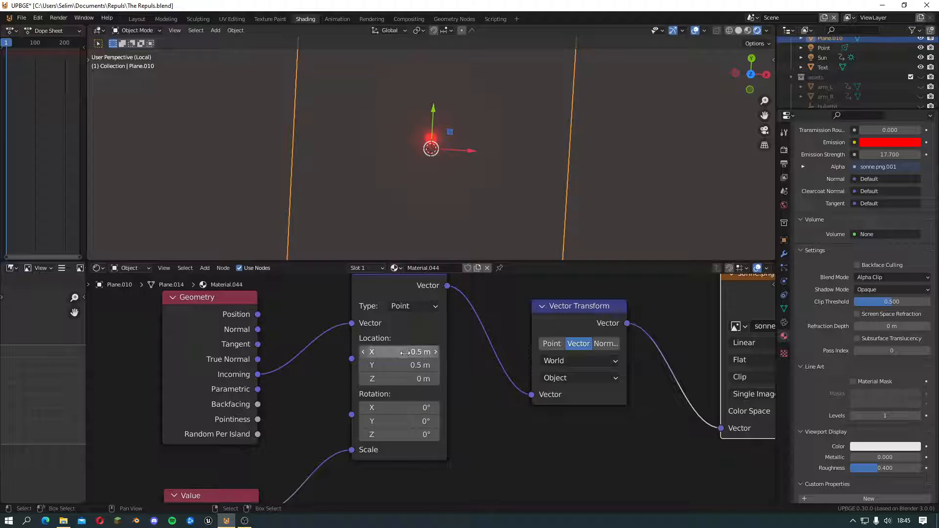
{"action": "middle_click_drag", "start_coordinate": [421, 177], "coordinate": [423, 101]}
{"action": "scroll", "coordinate": [423, 179], "scroll_direction": "up", "scroll_amount": 1}
{"action": "scroll", "coordinate": [425, 168], "scroll_direction": "down", "scroll_amount": 5}
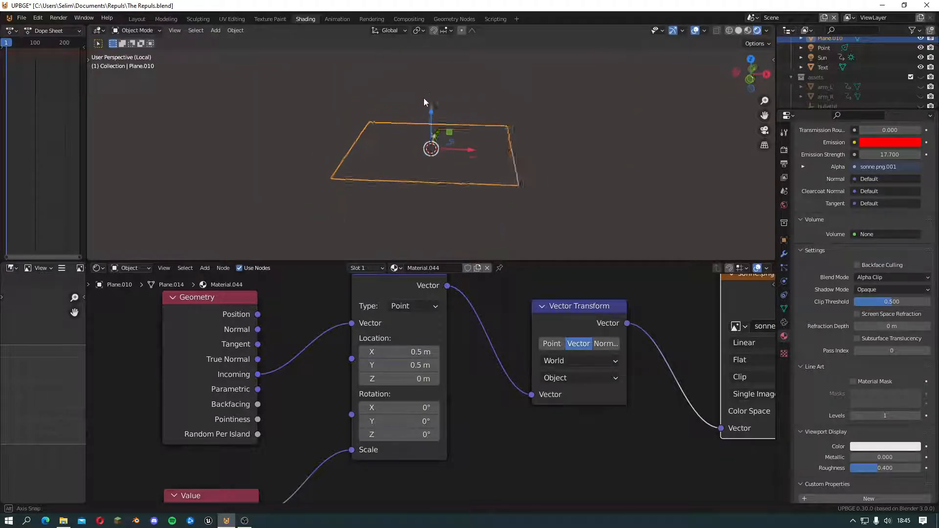
{"action": "key", "text": "r"}
{"action": "key", "text": "r"}
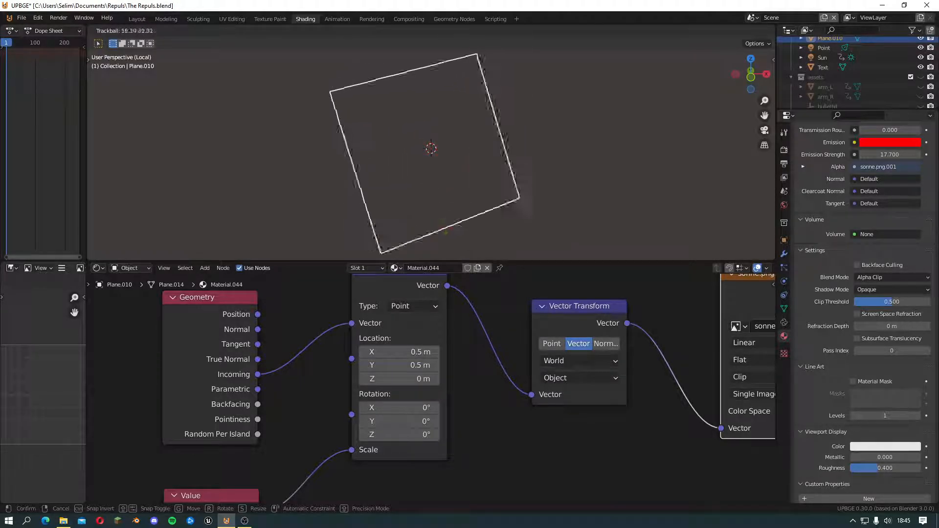
{"action": "right_click", "coordinate": [476, 329]}
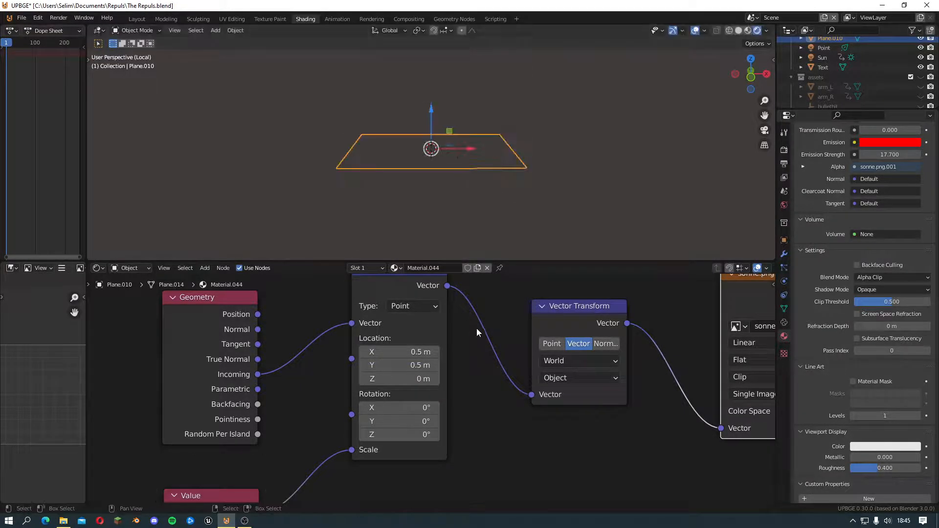
Rotate the plane freely with trackball rotation until it stands upright, facing the front
{"action": "middle_click_drag", "start_coordinate": [447, 134], "coordinate": [440, 226]}
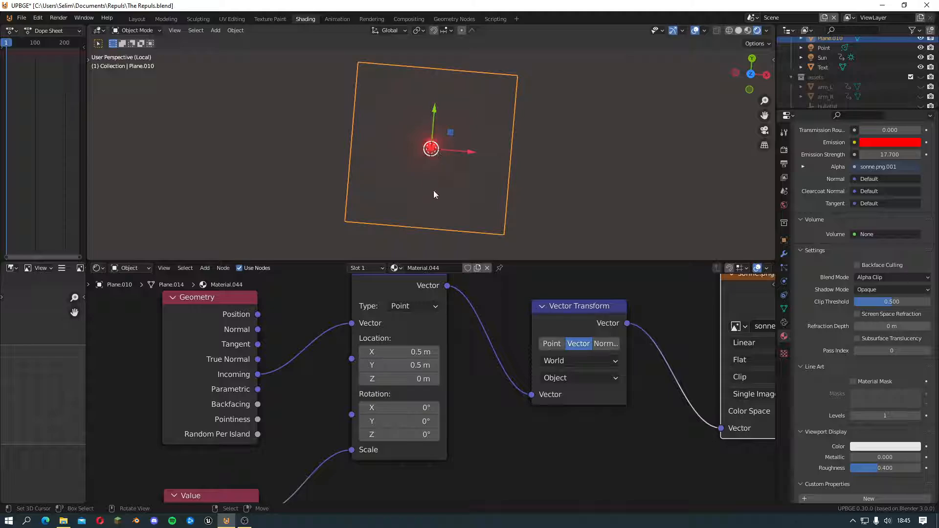
{"action": "scroll", "coordinate": [440, 192], "scroll_direction": "up", "scroll_amount": 3}
{"action": "middle_click_drag", "start_coordinate": [447, 195], "coordinate": [451, 192]}
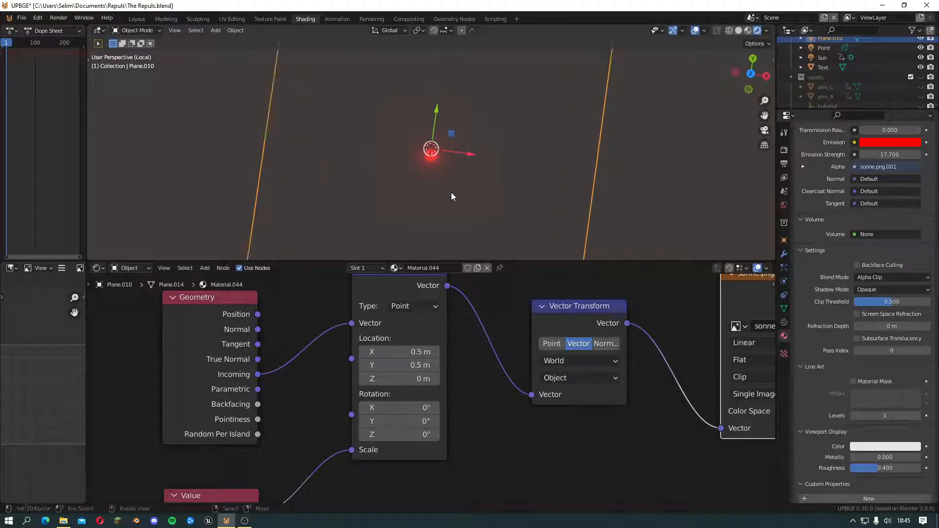
{"action": "middle_click_drag", "start_coordinate": [449, 159], "coordinate": [420, 153]}
{"action": "key", "text": "r"}
{"action": "key", "text": "r"}
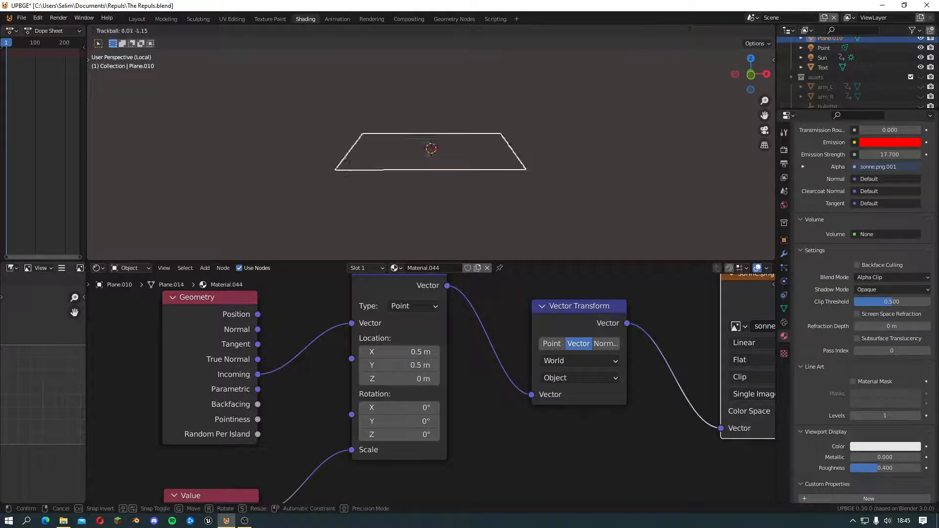
{"action": "left_click", "coordinate": [423, 204]}
{"action": "middle_click_drag", "start_coordinate": [423, 204], "coordinate": [443, 195]}
{"action": "key", "text": "Tab"}
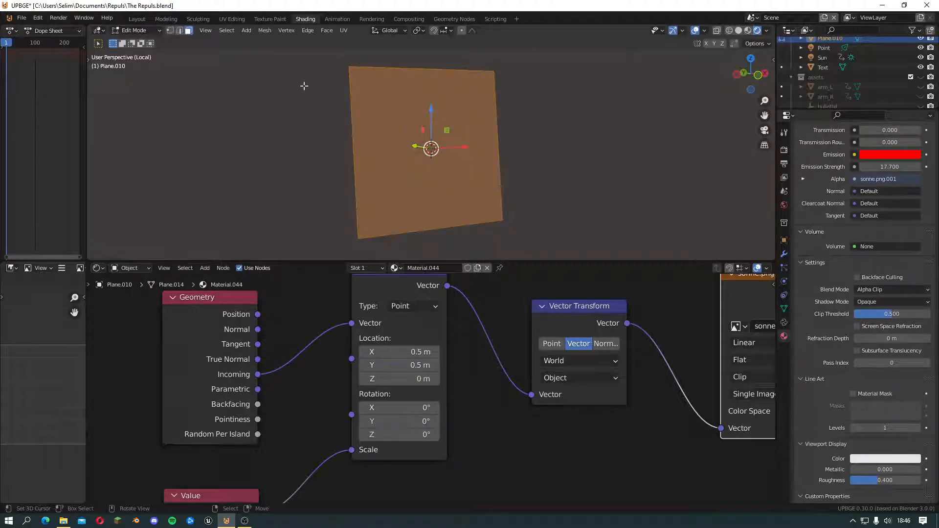
{"action": "key", "text": "Tab"}
{"action": "scroll", "coordinate": [805, 331], "scroll_direction": "down", "scroll_amount": 1}
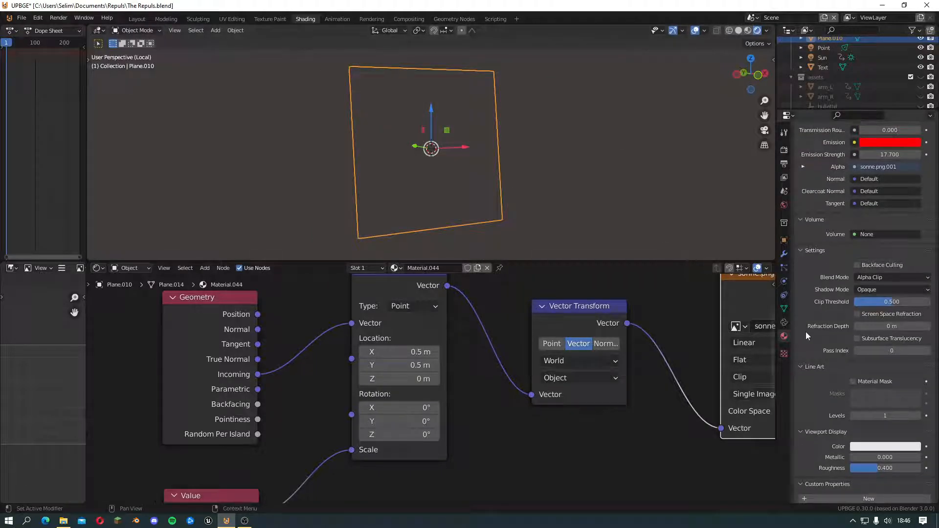
{"action": "scroll", "coordinate": [498, 86], "scroll_direction": "down", "scroll_amount": 4}
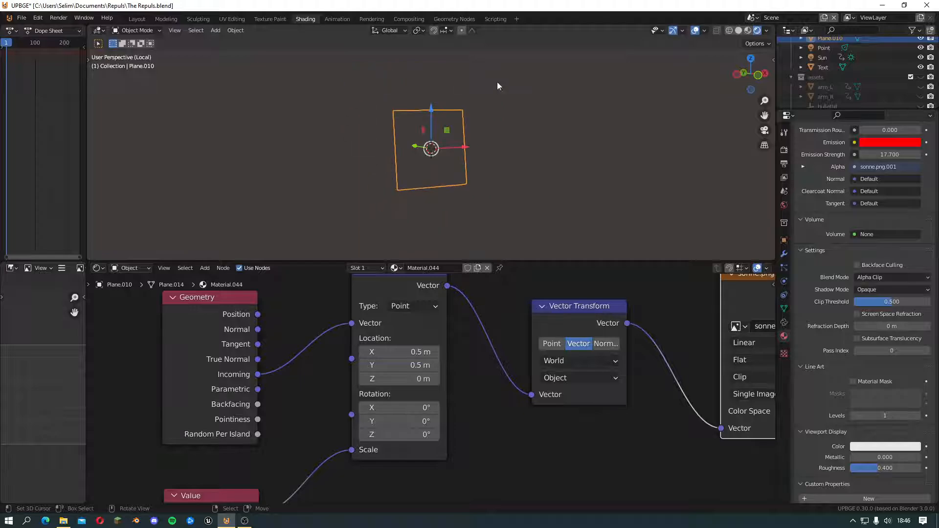
{"action": "key", "text": "s"}
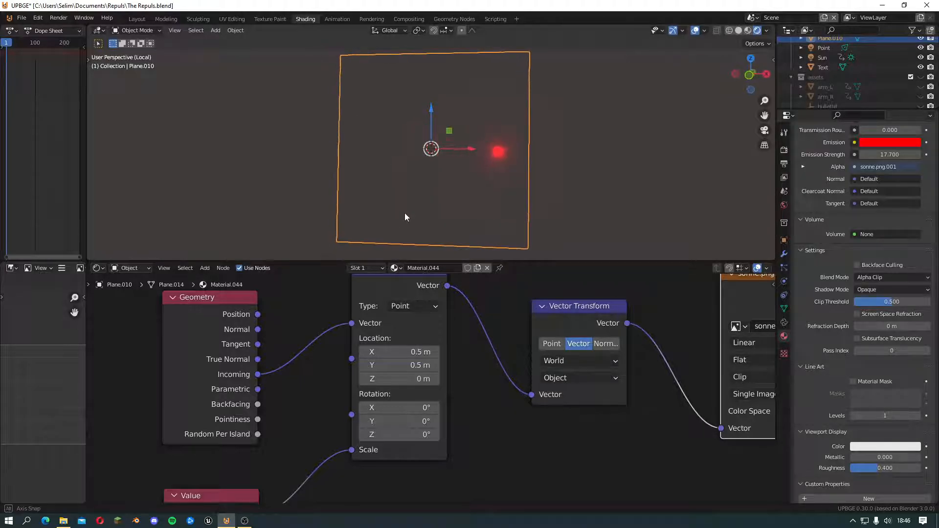
{"action": "left_click", "coordinate": [415, 213]}
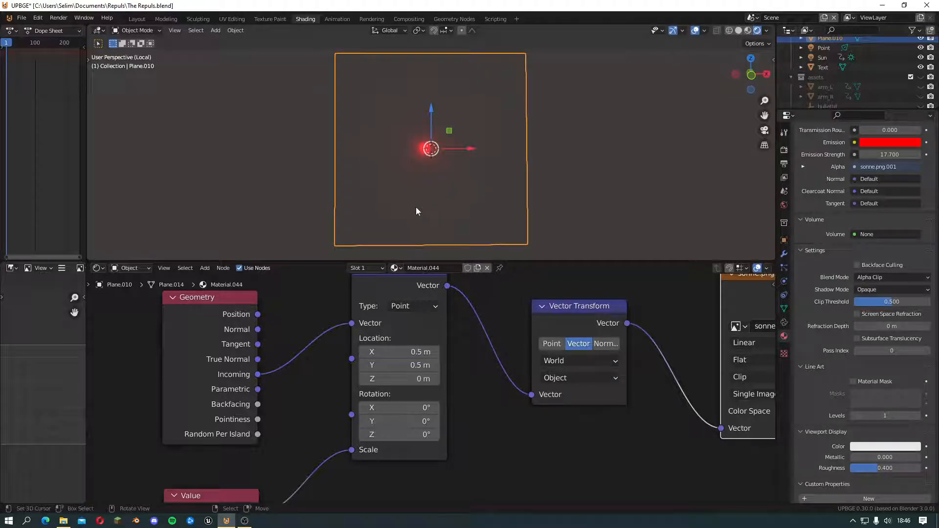
Examine how the red dot's position and size on the upright plane respond to different viewing angles and distances
{"action": "scroll", "coordinate": [415, 207], "scroll_direction": "up", "scroll_amount": 1}
{"action": "scroll", "coordinate": [415, 208], "scroll_direction": "down", "scroll_amount": 2}
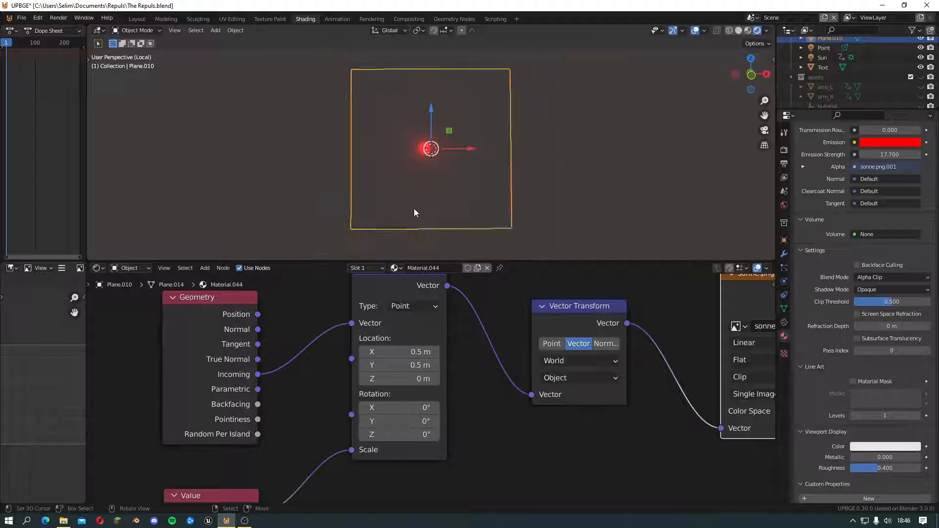
{"action": "middle_click_drag", "start_coordinate": [414, 208], "coordinate": [408, 209]}
{"action": "scroll", "coordinate": [415, 211], "scroll_direction": "up", "scroll_amount": 1}
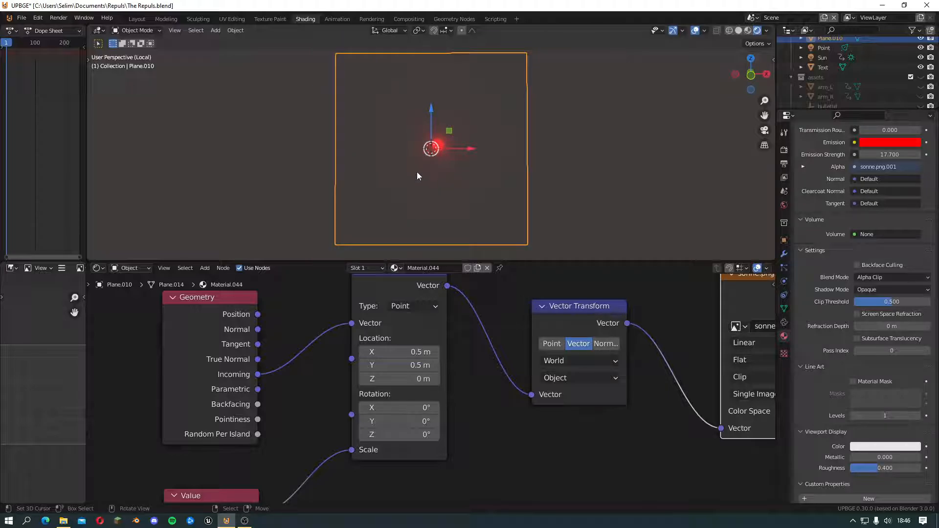
{"action": "middle_click_drag", "start_coordinate": [521, 160], "coordinate": [454, 132]}
{"action": "scroll", "coordinate": [477, 134], "scroll_direction": "up", "scroll_amount": 3}
{"action": "scroll", "coordinate": [477, 134], "scroll_direction": "up", "scroll_amount": 1}
{"action": "scroll", "coordinate": [444, 133], "scroll_direction": "down", "scroll_amount": 4}
{"action": "middle_click_drag", "start_coordinate": [379, 128], "coordinate": [420, 145]}
{"action": "middle_click_drag", "start_coordinate": [481, 174], "coordinate": [373, 140]}
{"action": "scroll", "coordinate": [373, 140], "scroll_direction": "up", "scroll_amount": 1}
{"action": "scroll", "coordinate": [382, 146], "scroll_direction": "down", "scroll_amount": 2}
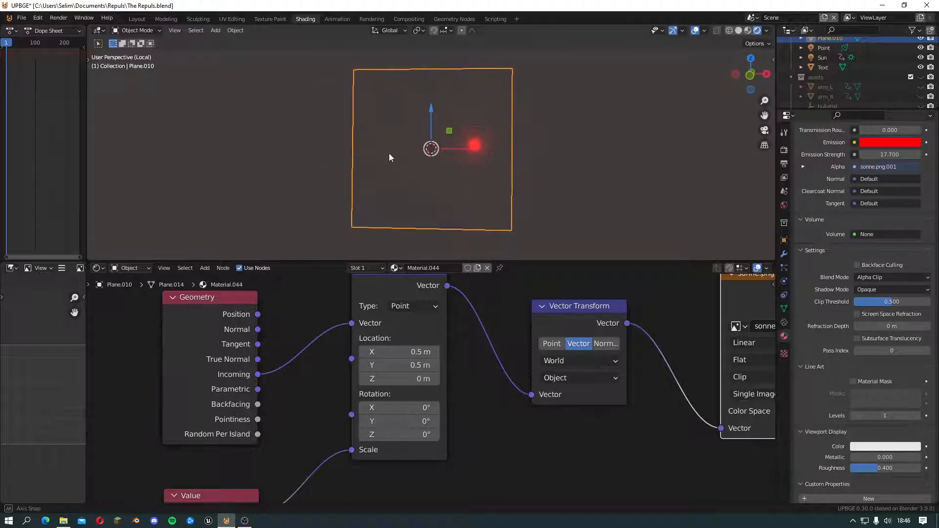
{"action": "middle_click_drag", "start_coordinate": [468, 74], "coordinate": [381, 98]}
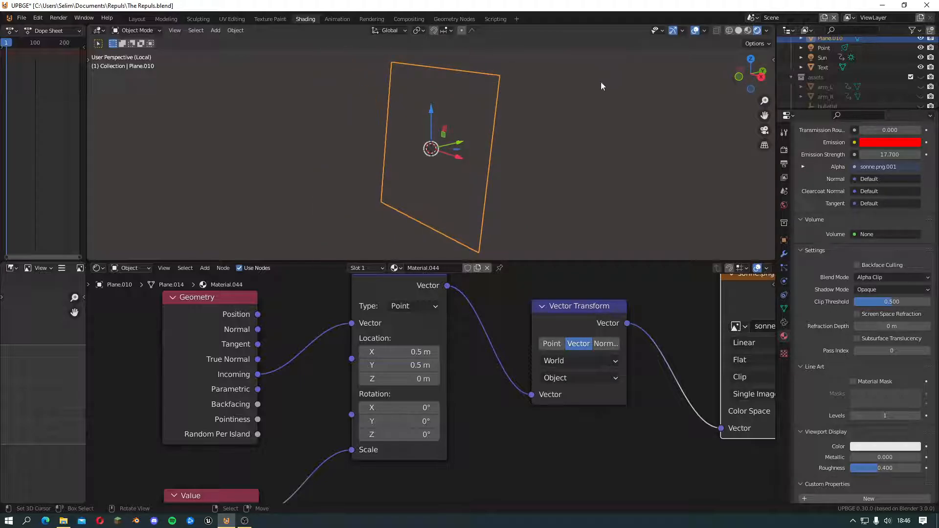
{"action": "middle_click_drag", "start_coordinate": [602, 86], "coordinate": [543, 126]}
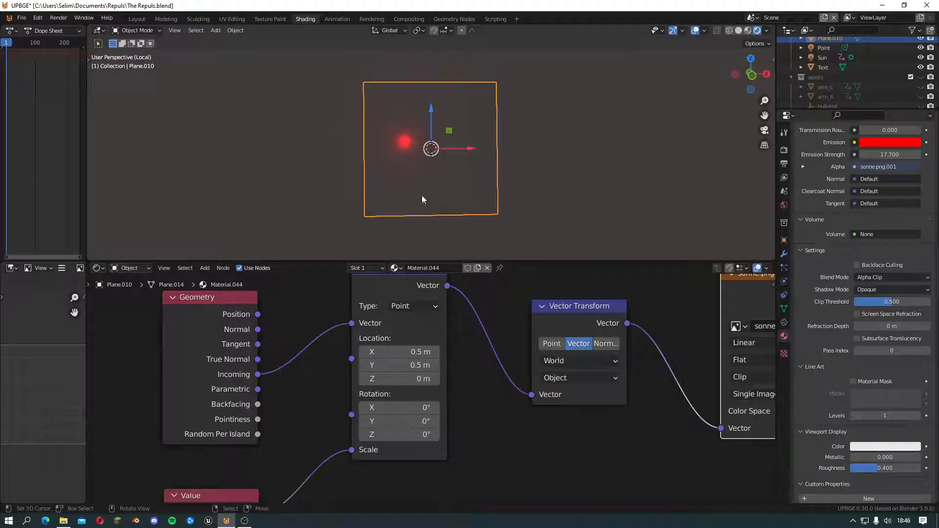
{"action": "scroll", "coordinate": [501, 123], "scroll_direction": "up", "scroll_amount": 3}
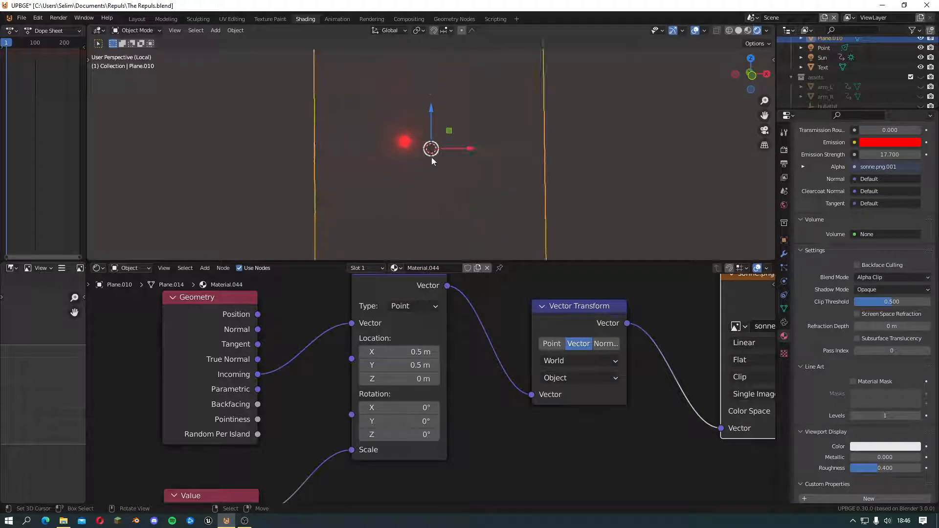
{"action": "middle_click_drag", "start_coordinate": [406, 171], "coordinate": [392, 163]}
{"action": "scroll", "coordinate": [430, 177], "scroll_direction": "down", "scroll_amount": 2}
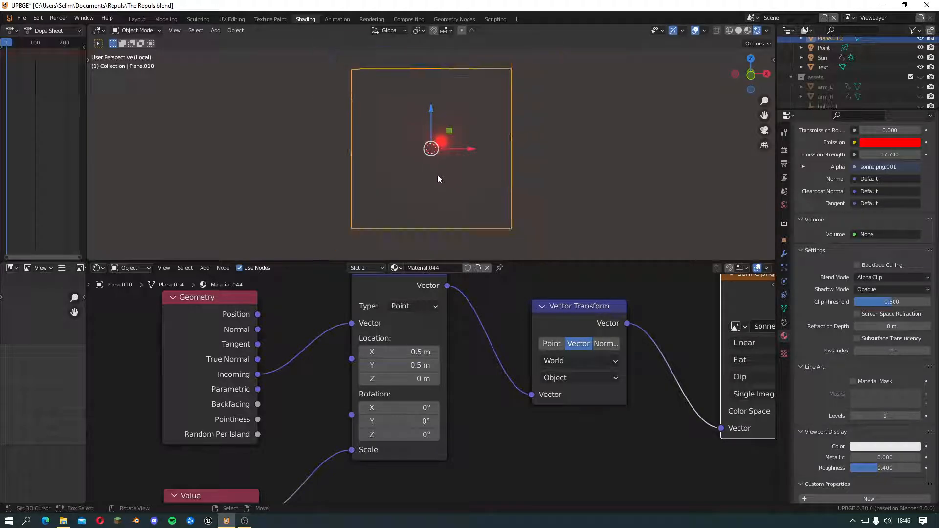
{"action": "scroll", "coordinate": [437, 179], "scroll_direction": "up", "scroll_amount": 1}
{"action": "middle_click_drag", "start_coordinate": [493, 108], "coordinate": [528, 118]}
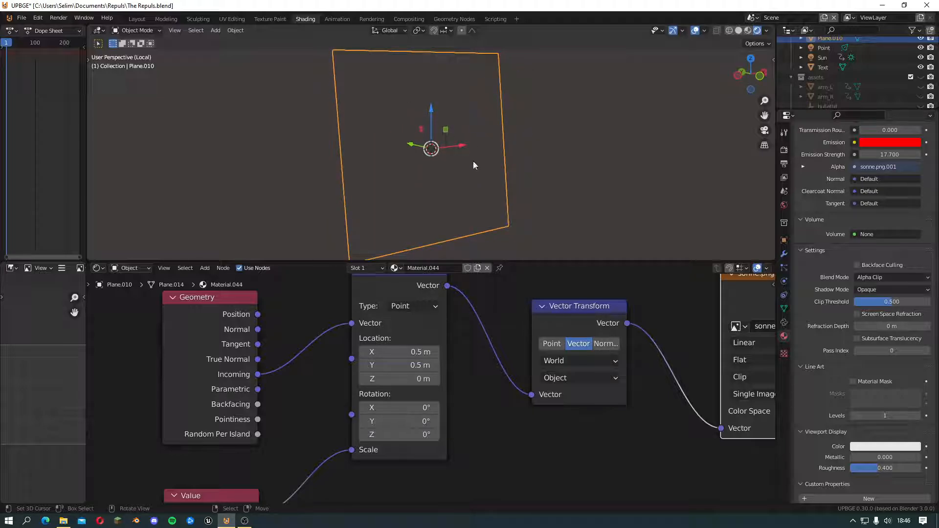
{"action": "middle_click_drag", "start_coordinate": [469, 158], "coordinate": [417, 151]}
{"action": "scroll", "coordinate": [436, 181], "scroll_direction": "up", "scroll_amount": 2}
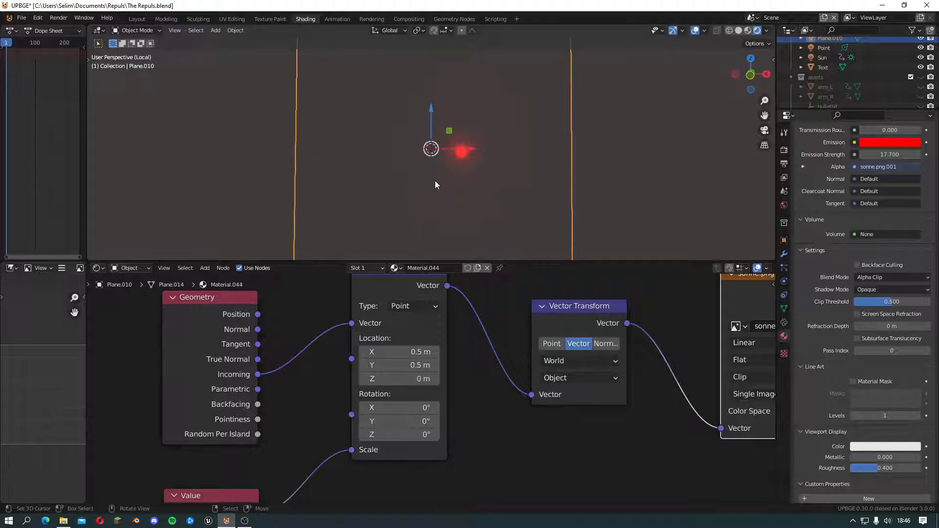
{"action": "scroll", "coordinate": [438, 182], "scroll_direction": "down", "scroll_amount": 2}
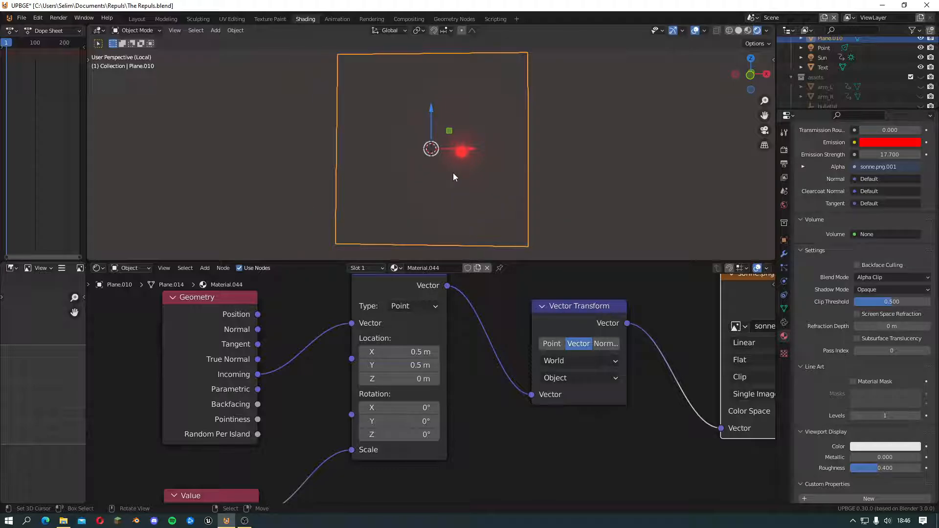
{"action": "scroll", "coordinate": [452, 176], "scroll_direction": "up", "scroll_amount": 2}
{"action": "scroll", "coordinate": [453, 191], "scroll_direction": "down", "scroll_amount": 2}
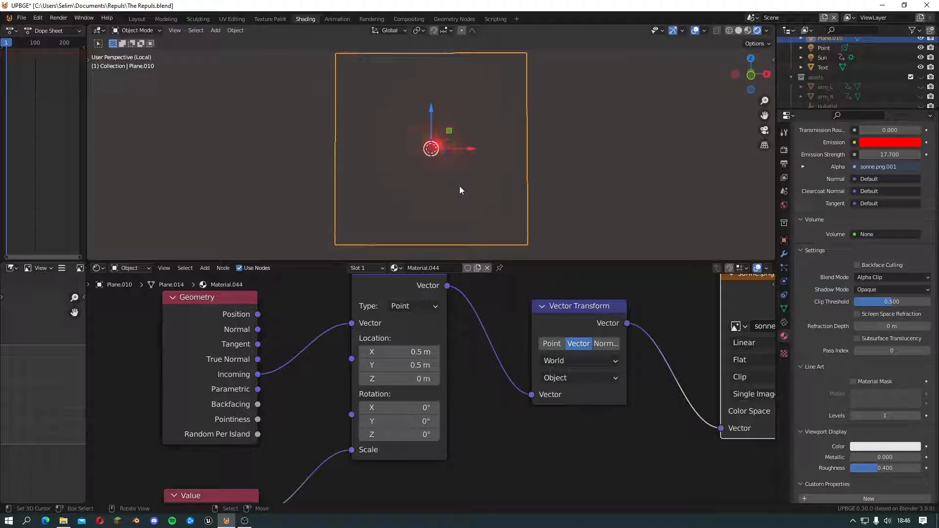
{"action": "scroll", "coordinate": [459, 186], "scroll_direction": "up", "scroll_amount": 2}
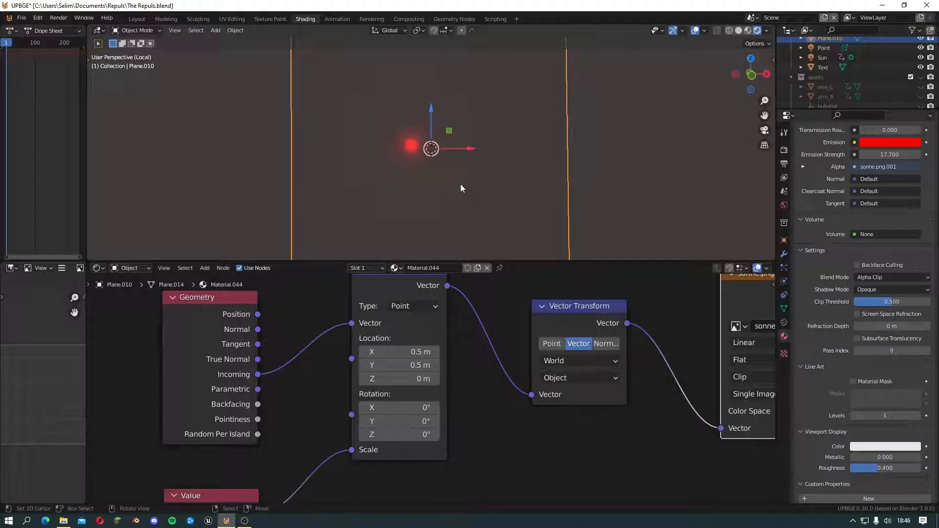
{"action": "scroll", "coordinate": [459, 188], "scroll_direction": "down", "scroll_amount": 2}
{"action": "scroll", "coordinate": [471, 188], "scroll_direction": "up", "scroll_amount": 1}
{"action": "scroll", "coordinate": [470, 188], "scroll_direction": "down", "scroll_amount": 2}
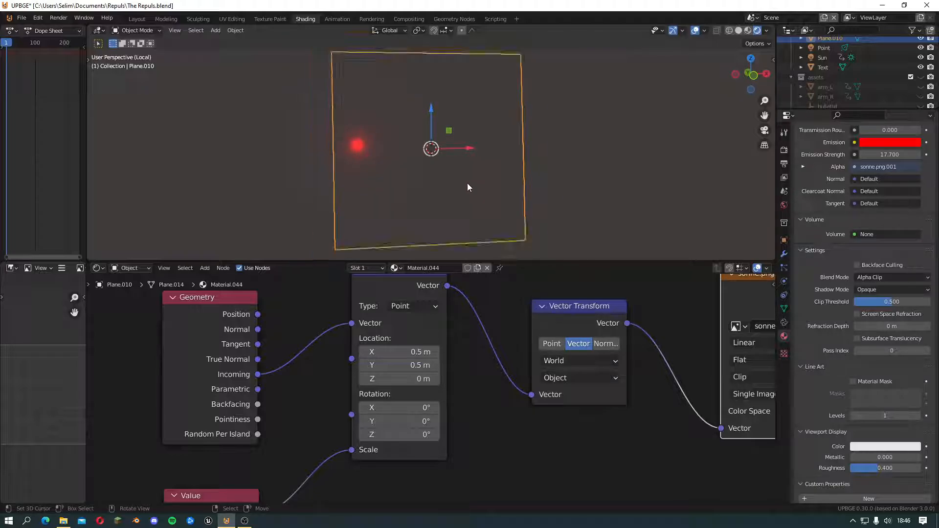
{"action": "scroll", "coordinate": [462, 184], "scroll_direction": "up", "scroll_amount": 1}
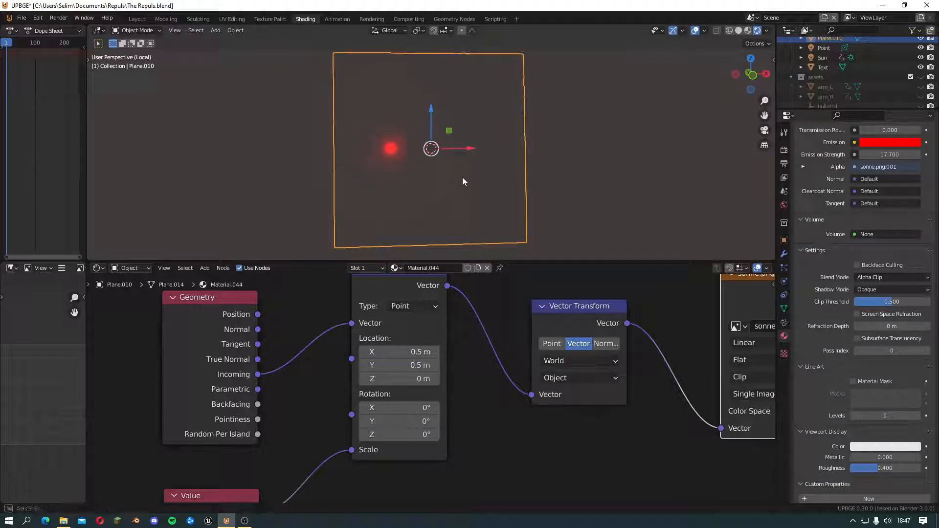